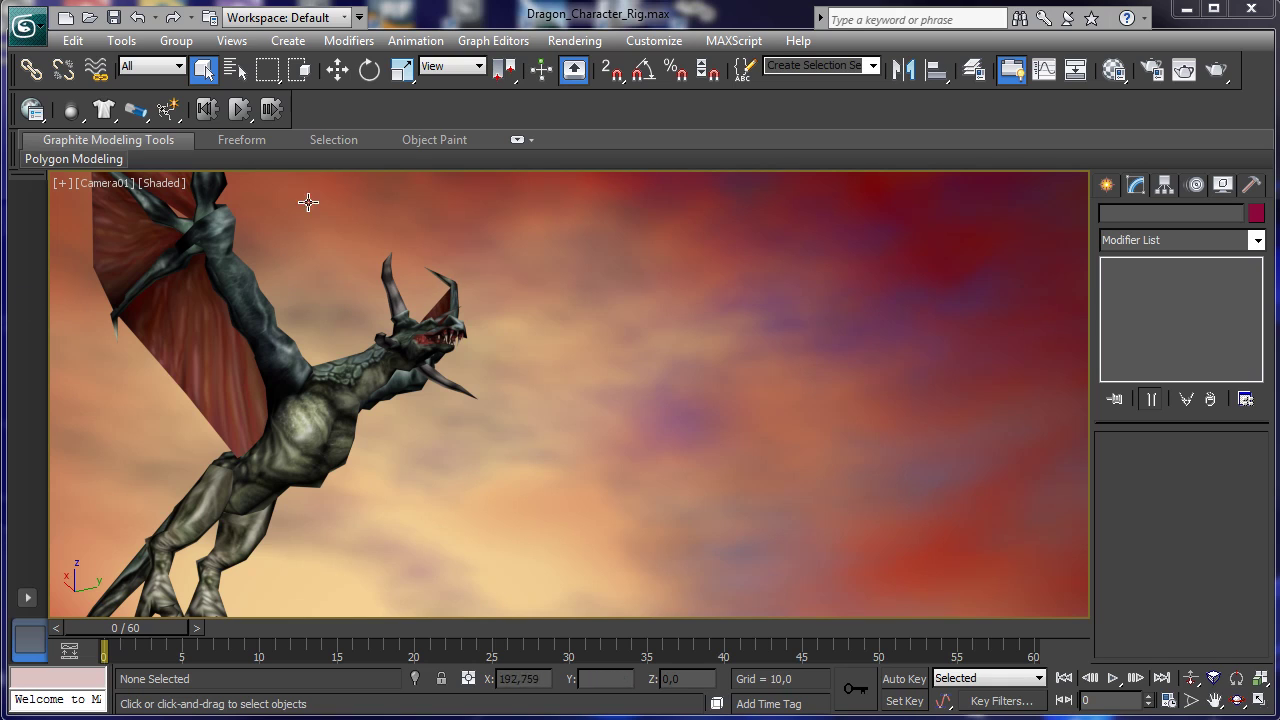
# Step: Show viewport statistics in the camera view with total polygon count, vertex count and frames per second
pyautogui.click(305, 400)
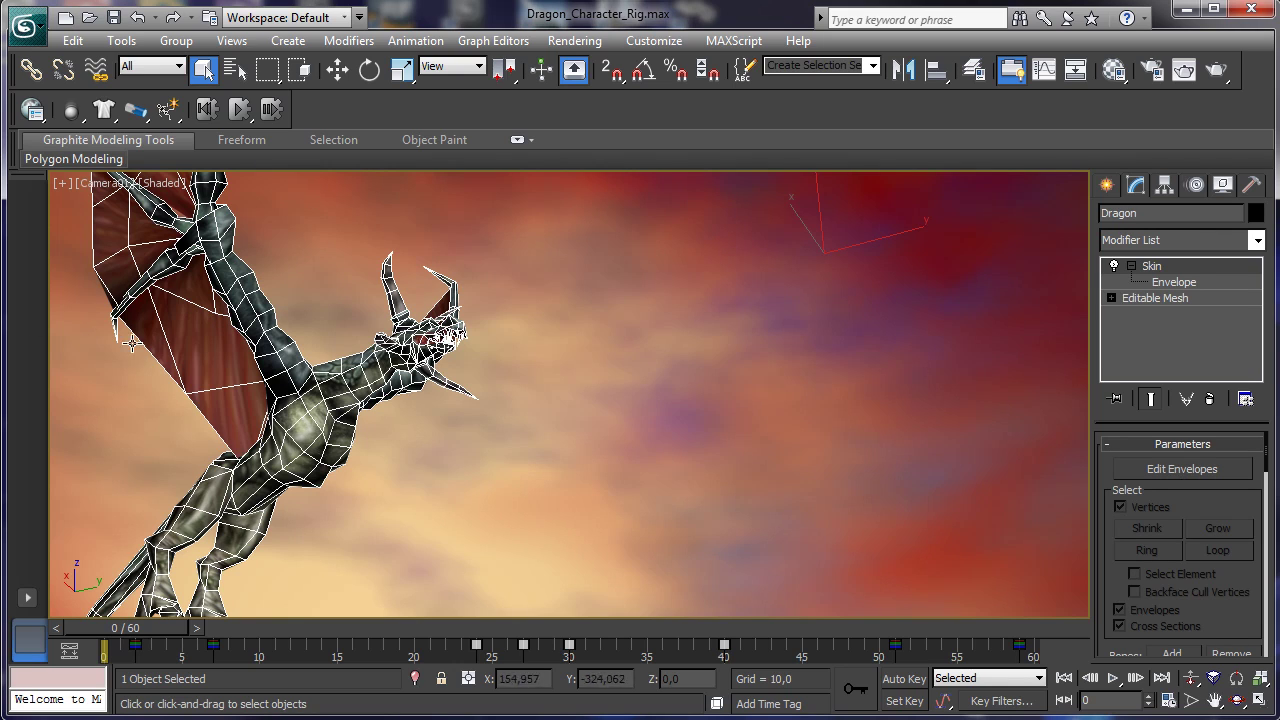
pyautogui.click(611, 297)
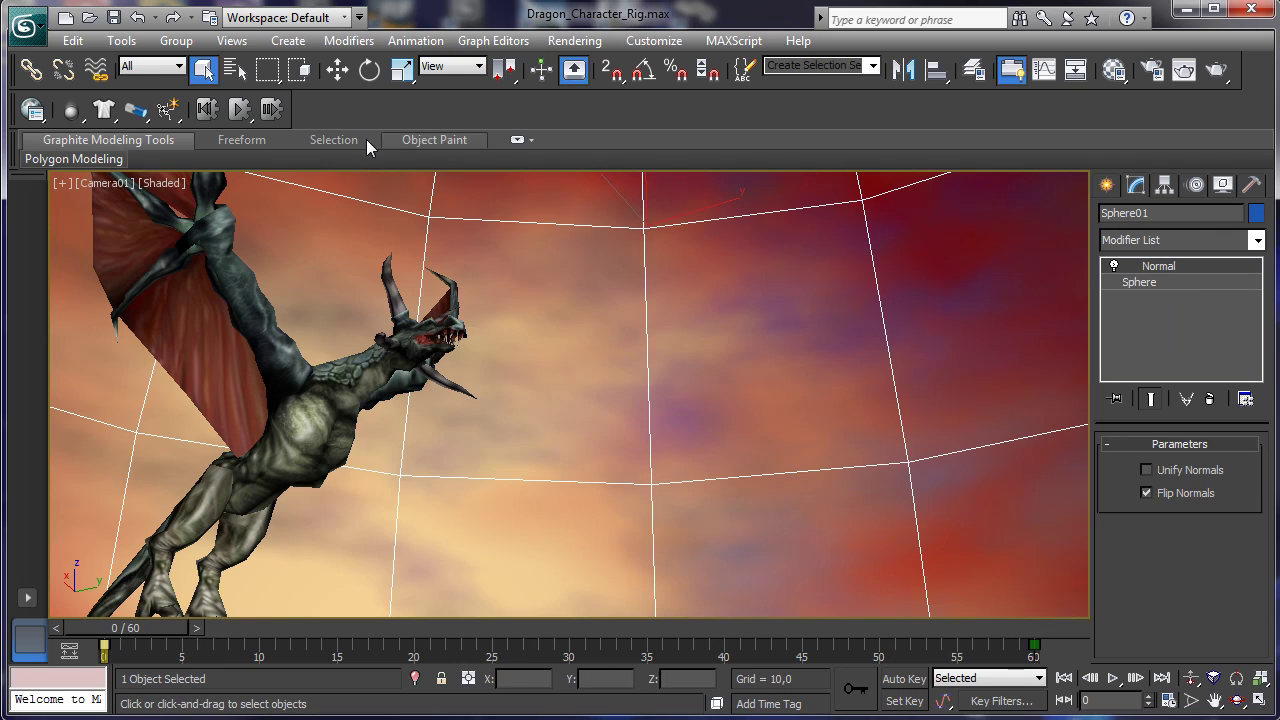
pyautogui.click(61, 183)
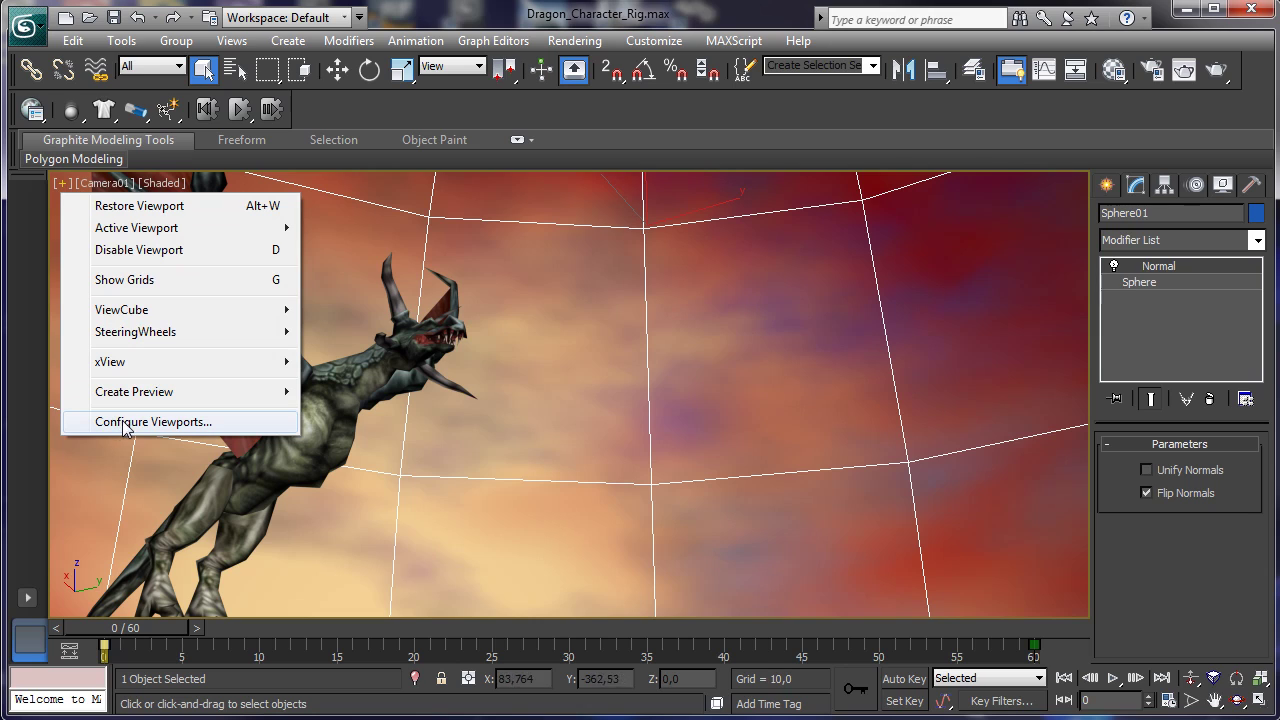
pyautogui.click(190, 423)
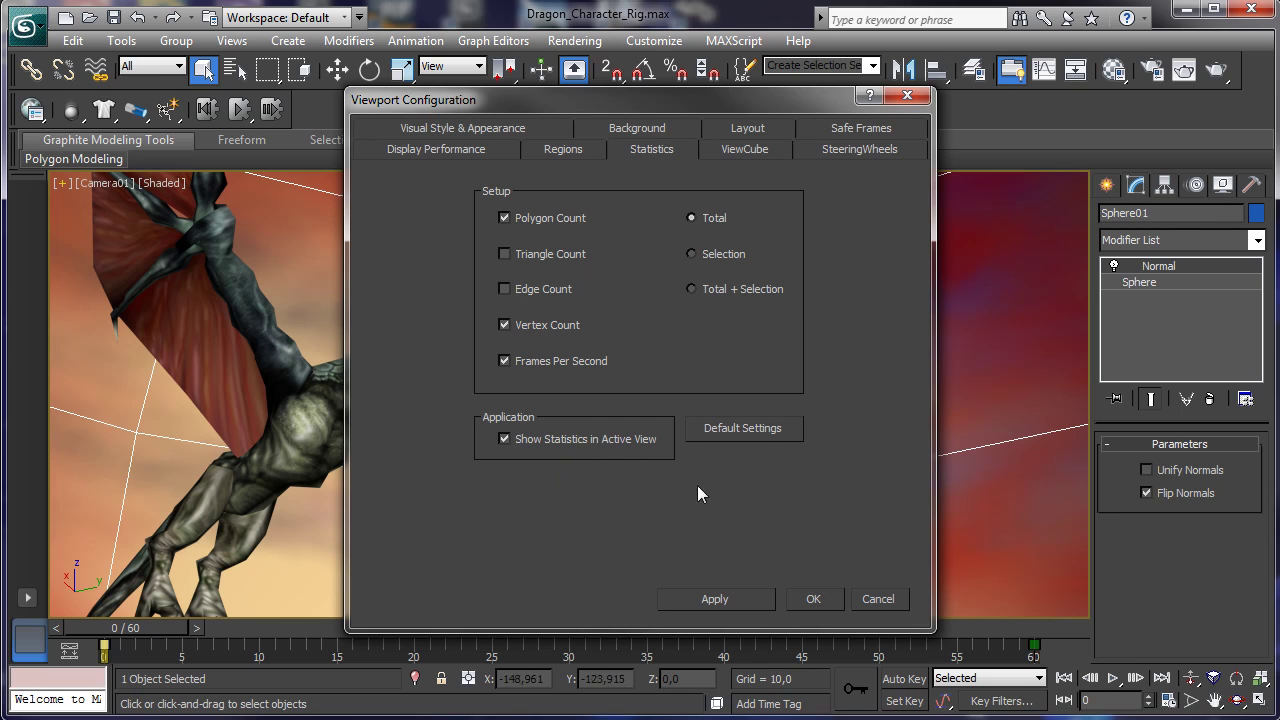
pyautogui.click(811, 599)
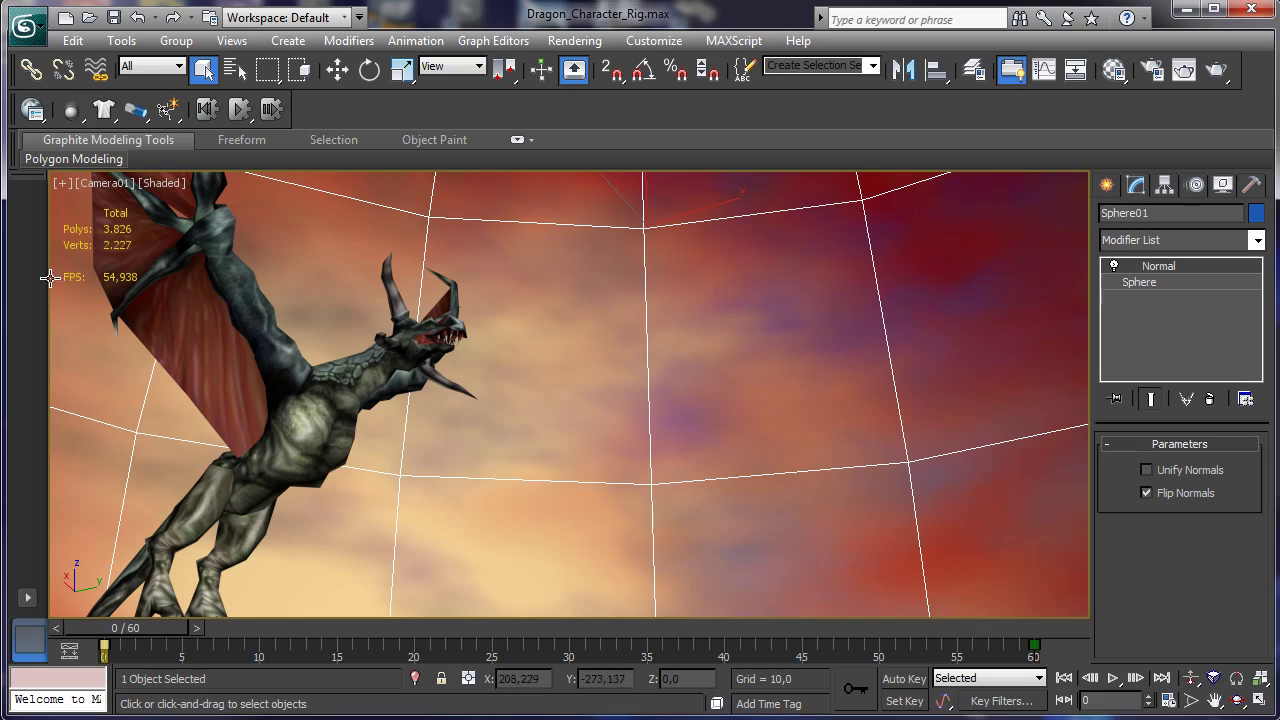
# Step: Play the dragon animation to check the playback frame rate and return to frame 0
pyautogui.click(1114, 679)
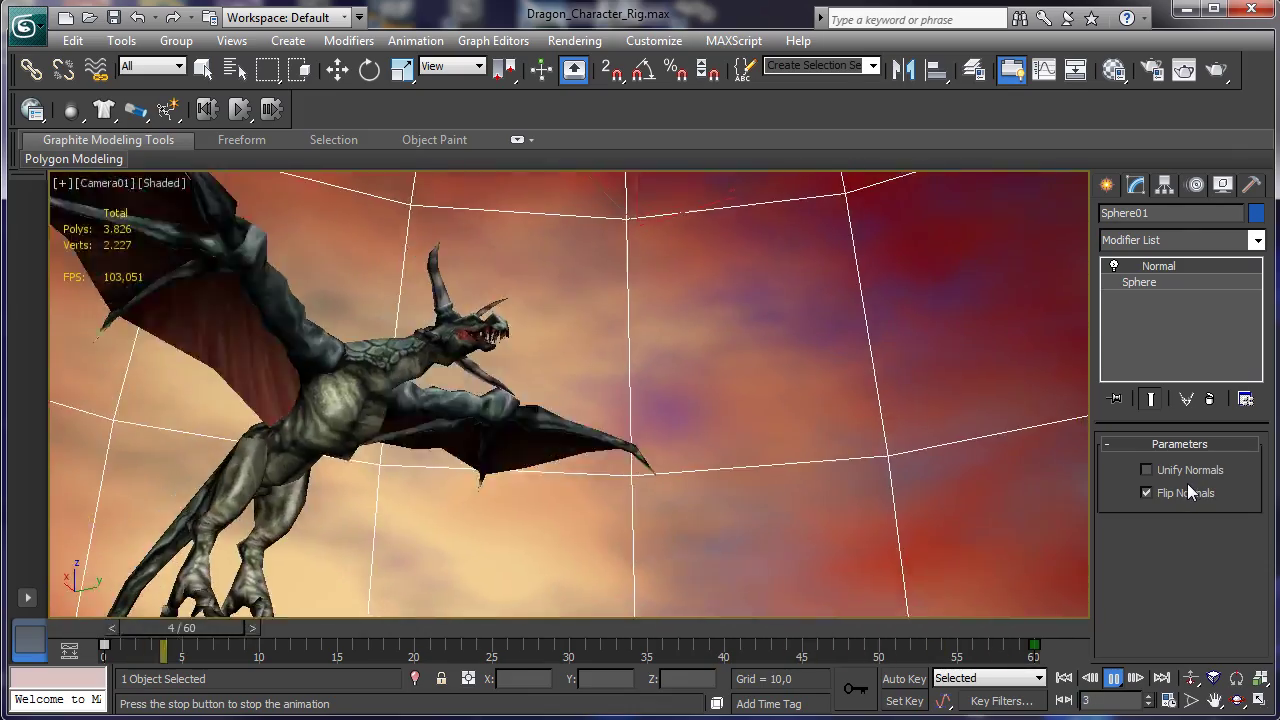
pyautogui.press('/')
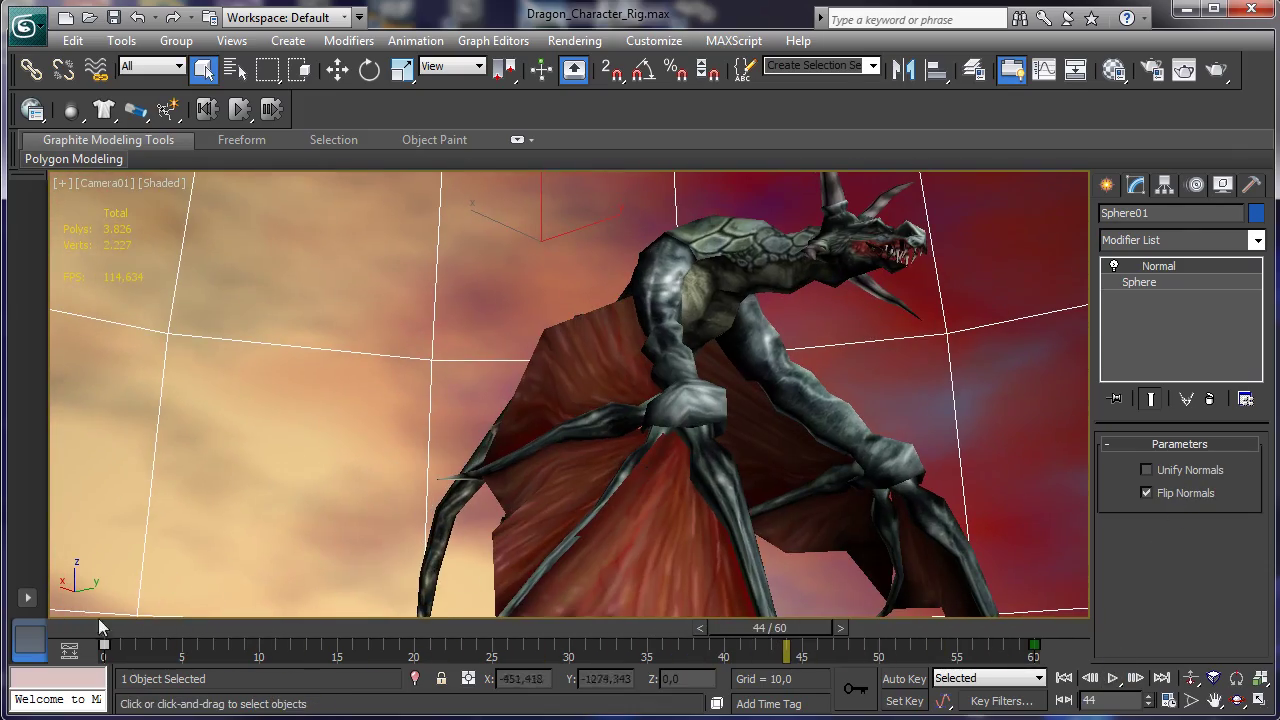
pyautogui.click(98, 624)
# Step: Add a TurboSmooth modifier to the Dragon above Editable Mesh and beneath Skin, accepting the topology change
pyautogui.click(314, 424)
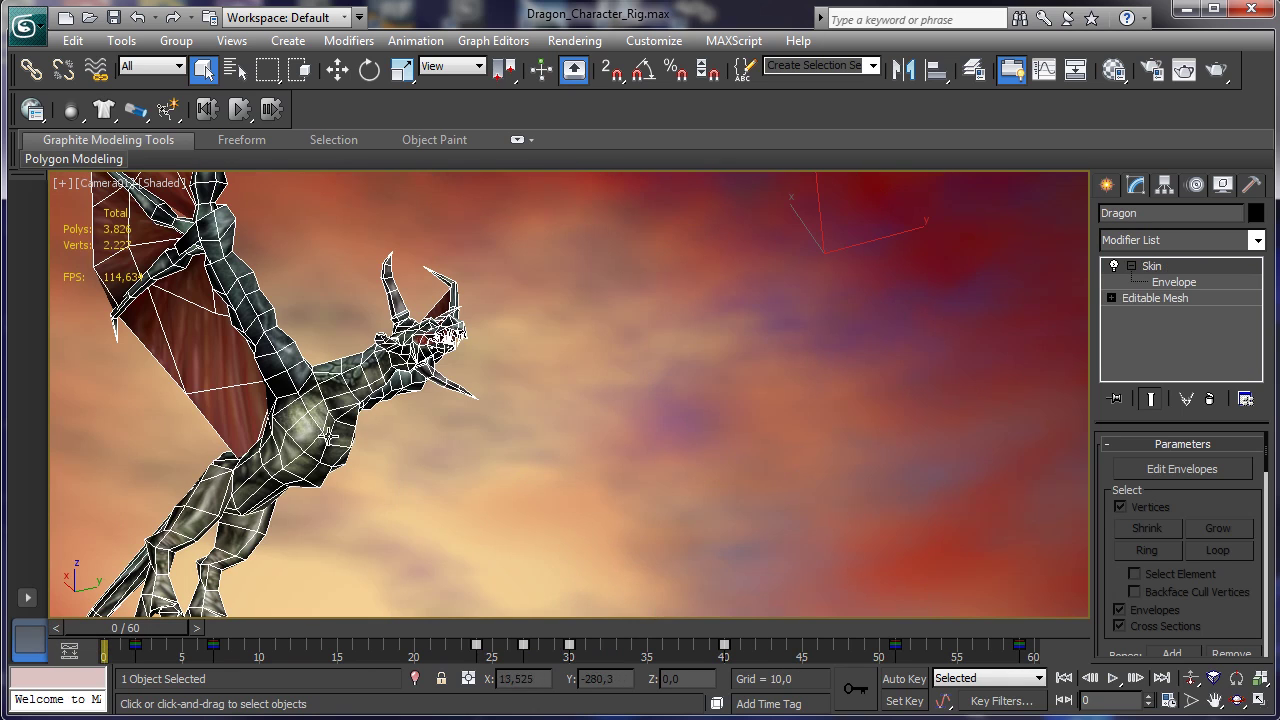
pyautogui.click(1256, 241)
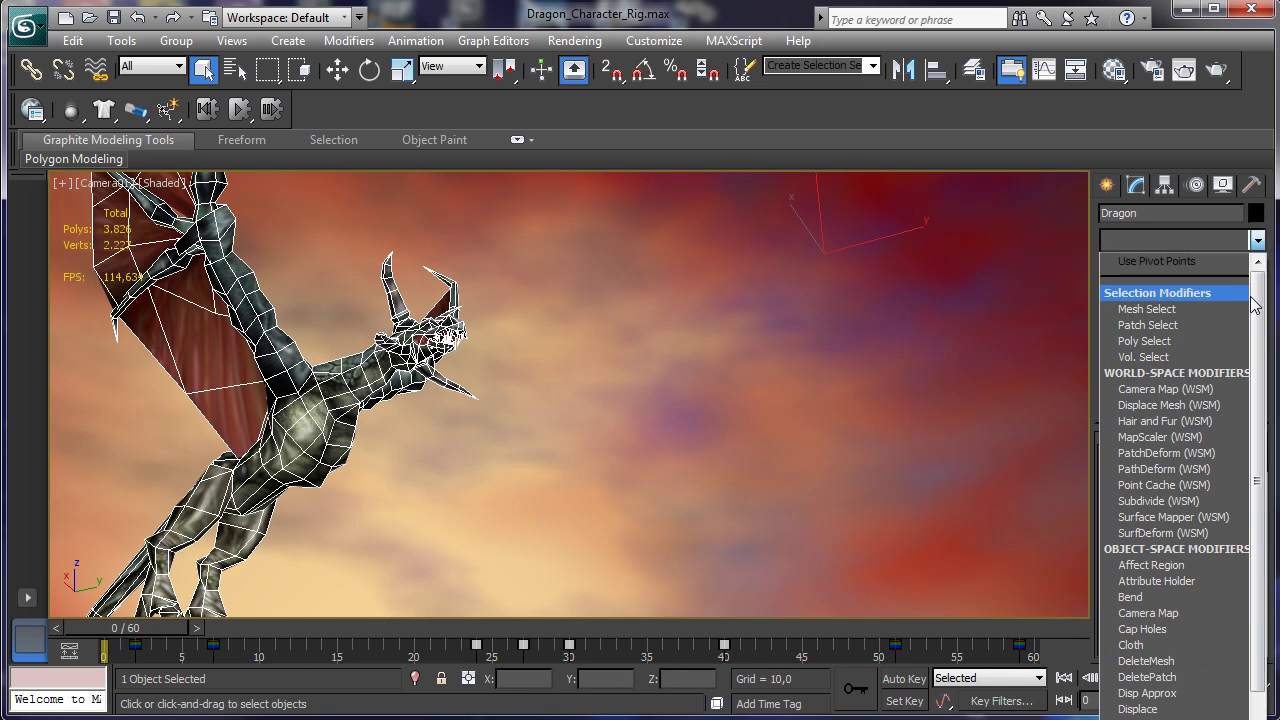
pyautogui.moveTo(1258, 300); pyautogui.dragTo(1258, 262)
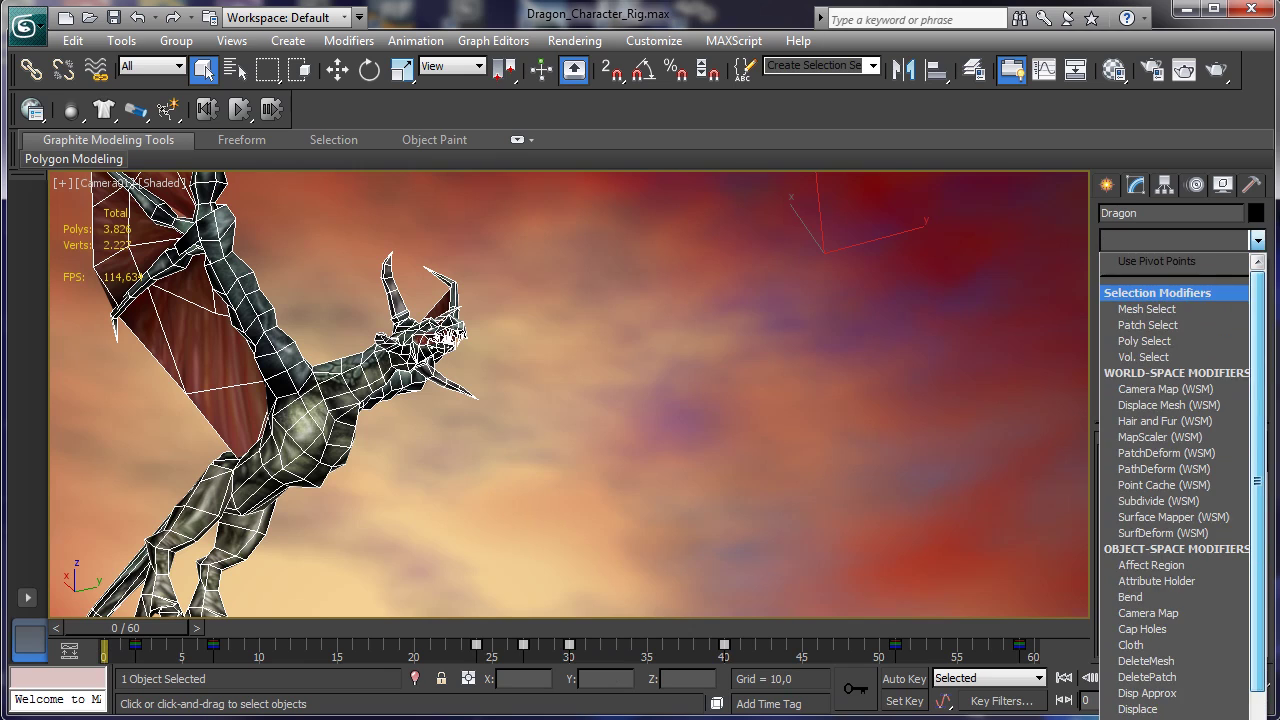
pyautogui.click(1257, 241)
pyautogui.click(1155, 298)
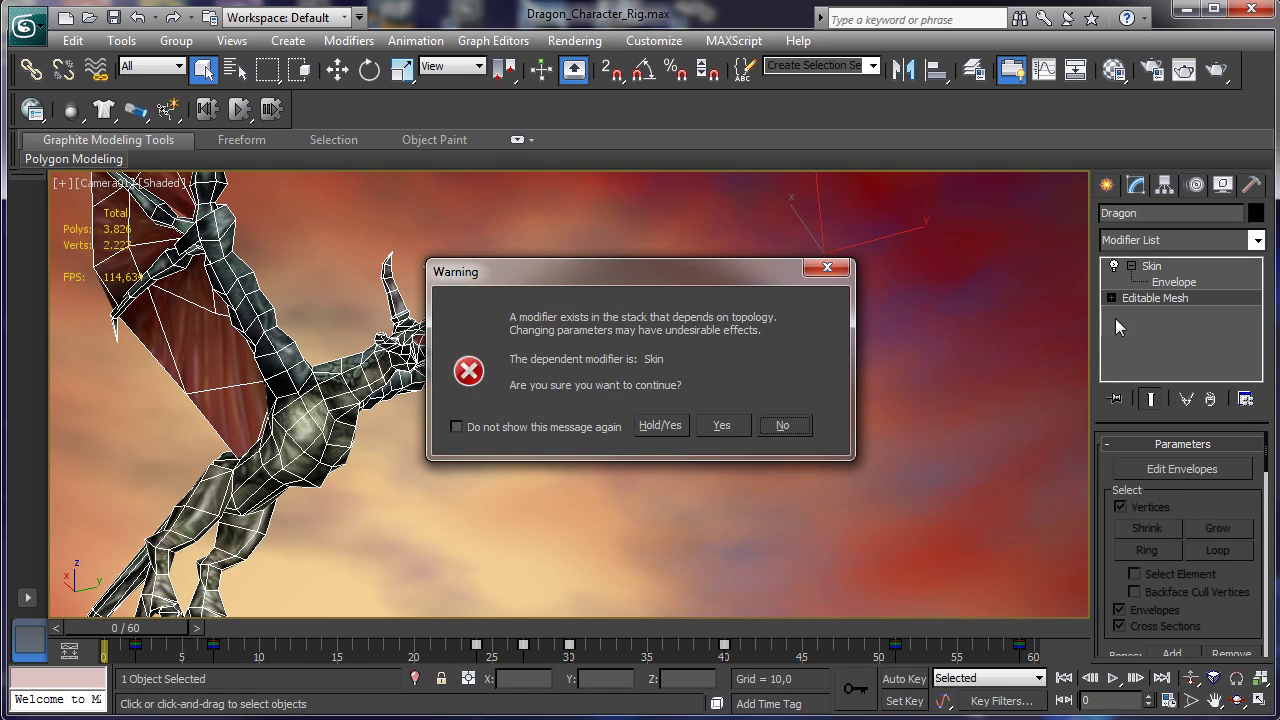
pyautogui.click(722, 426)
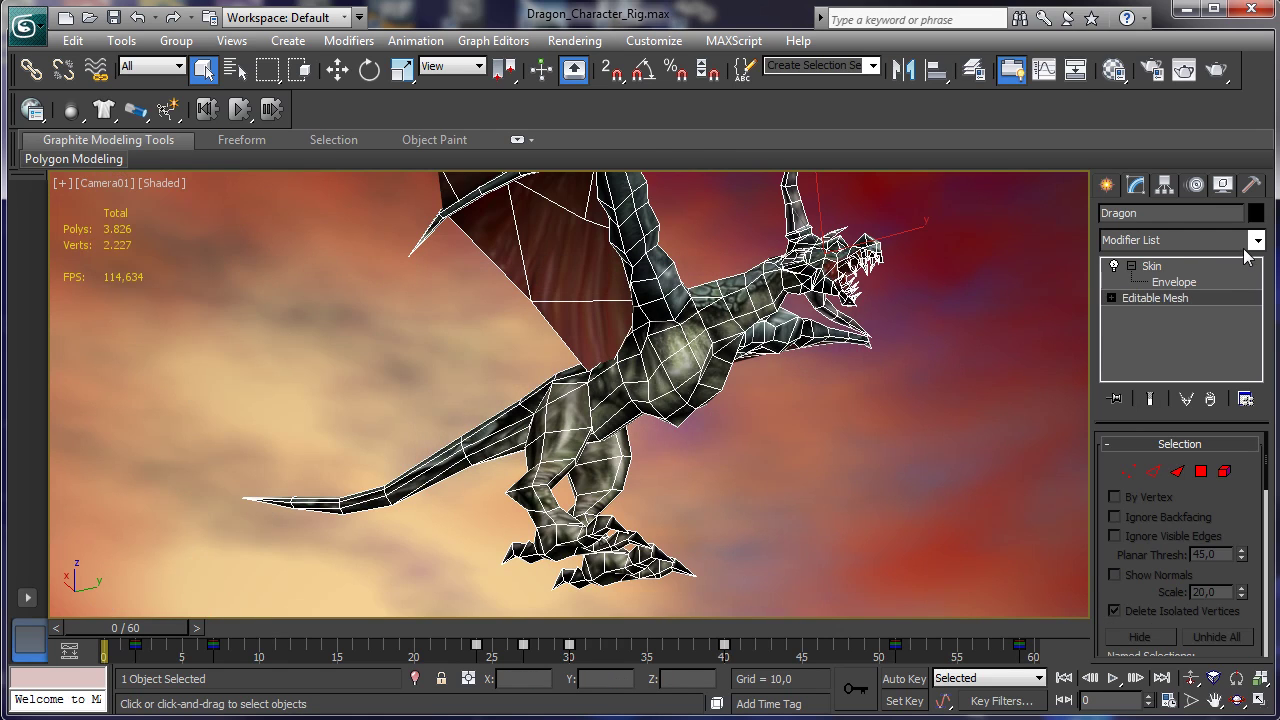
pyautogui.click(1256, 241)
pyautogui.moveTo(1260, 310); pyautogui.dragTo(1258, 712)
pyautogui.click(1160, 716)
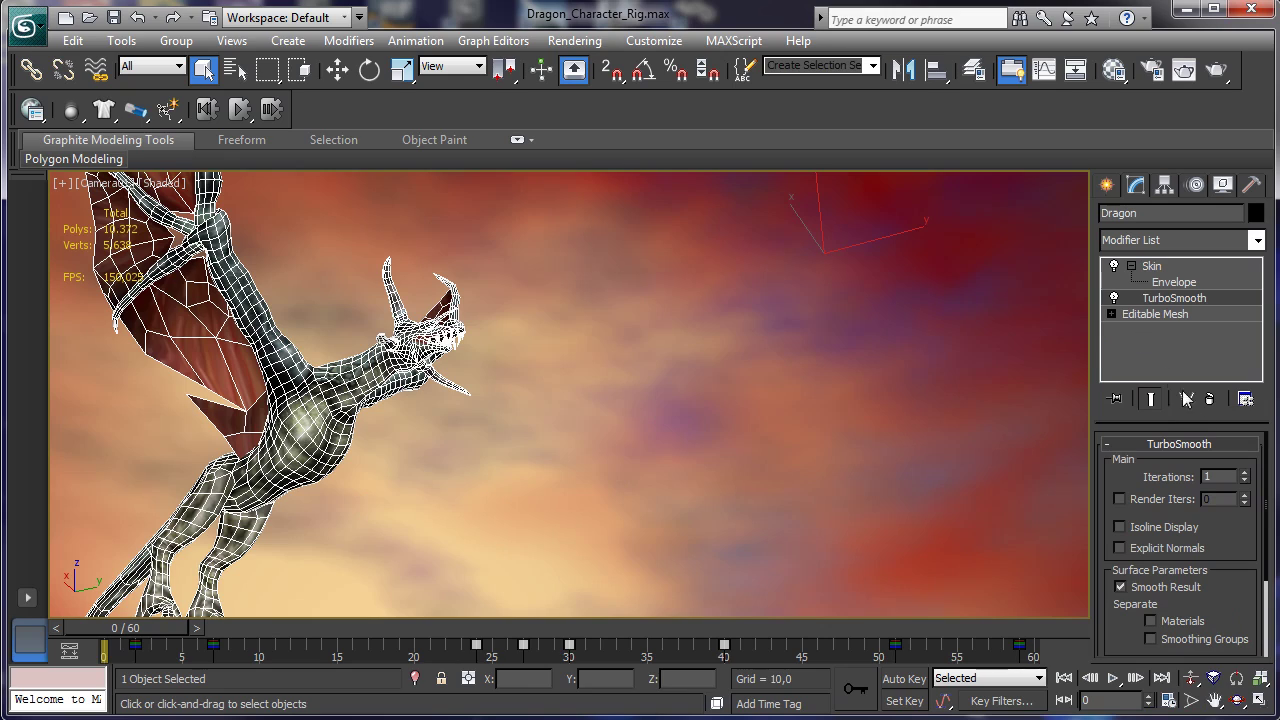
# Step: Set the TurboSmooth iterations to 2, return to the Skin level and select the background sphere
pyautogui.click(1245, 473)
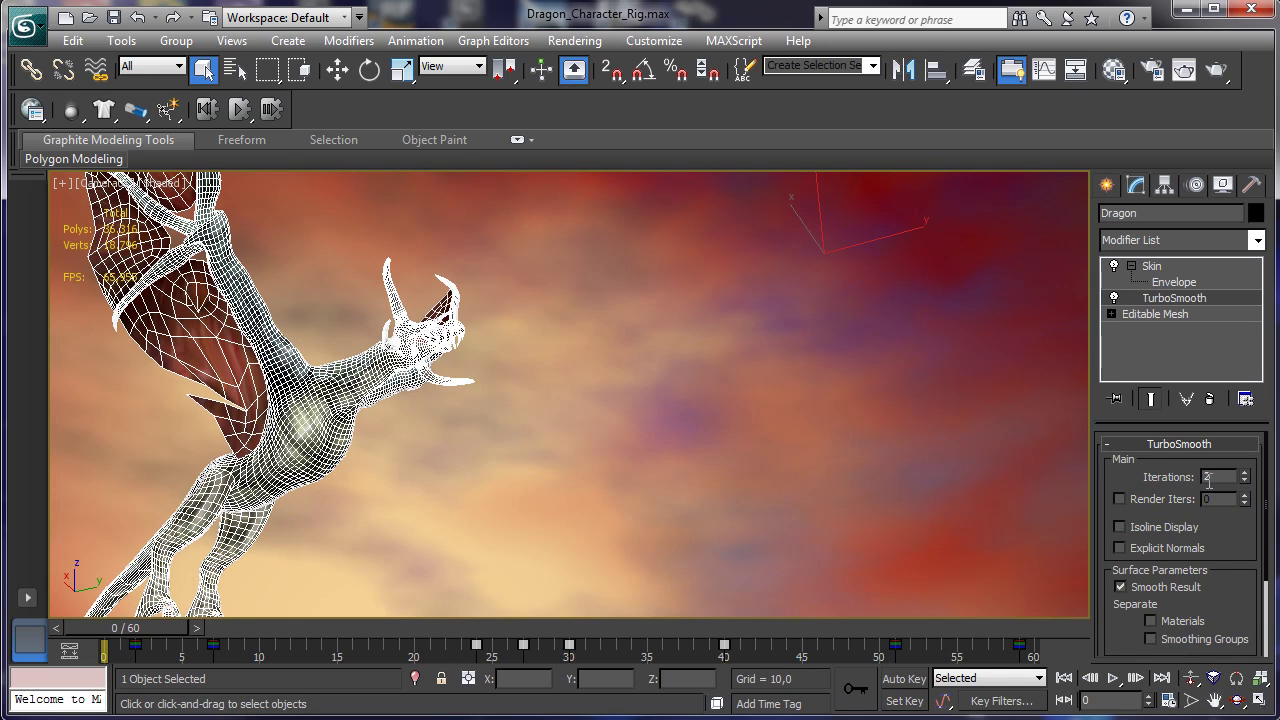
pyautogui.click(1168, 268)
pyautogui.click(885, 416)
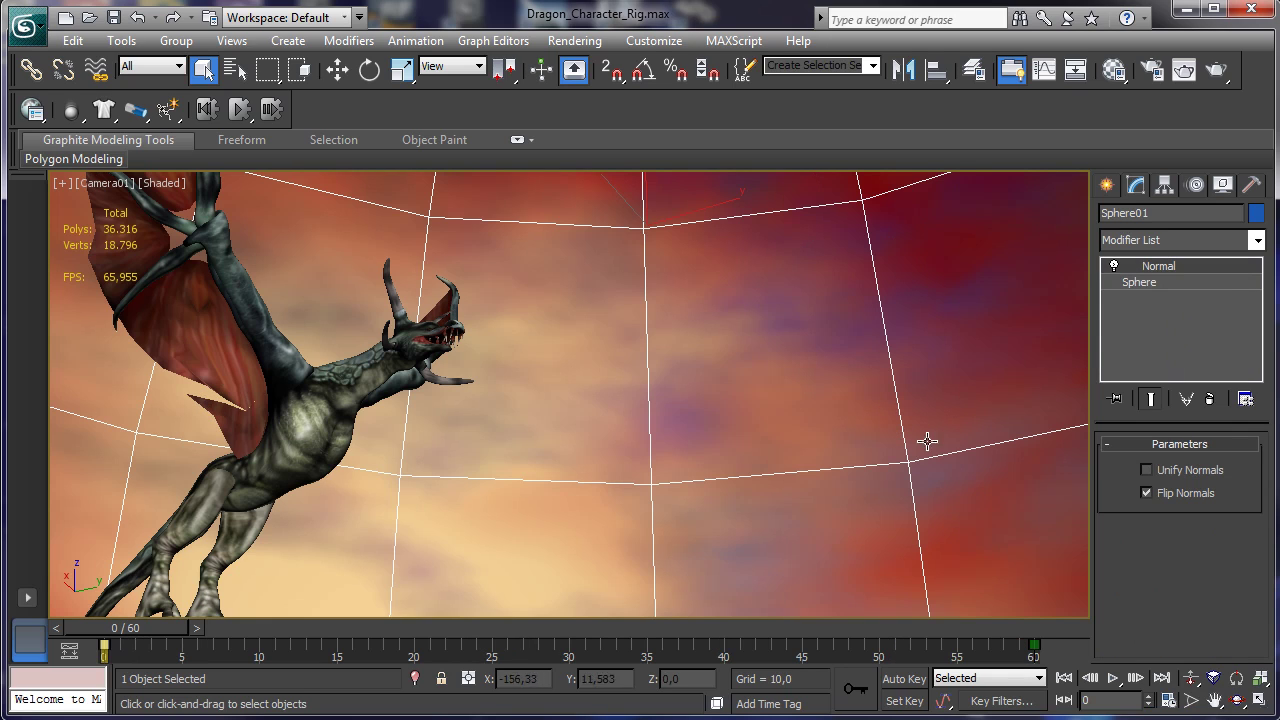
# Step: Play the animation with the smoothed dragon to check its frame rate and return to frame 0
pyautogui.click(1113, 678)
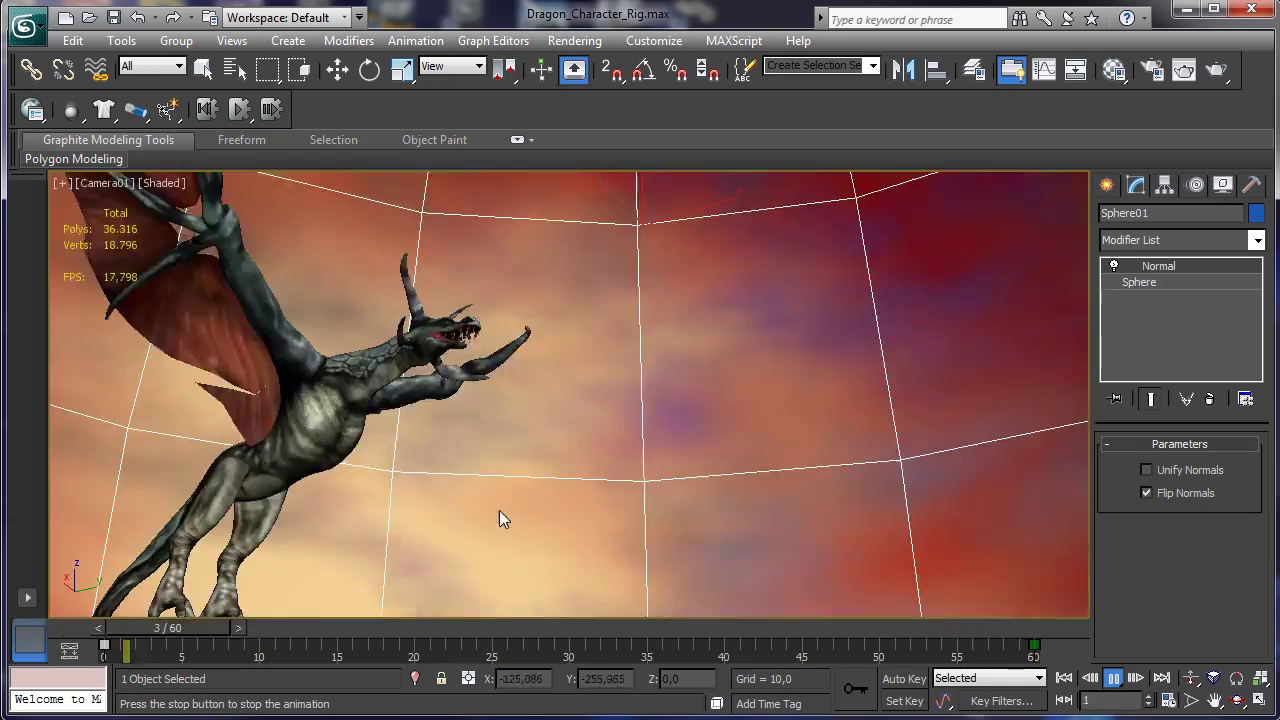
pyautogui.click(1110, 679)
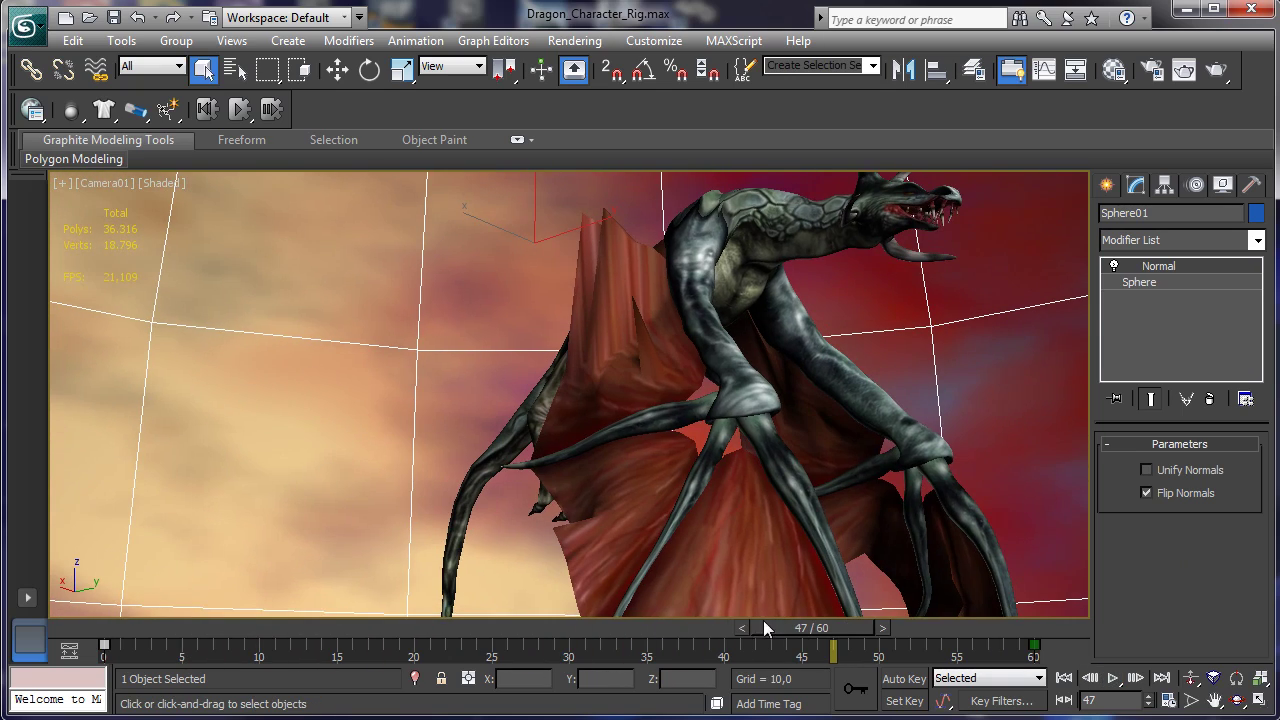
pyautogui.moveTo(383, 628); pyautogui.dragTo(110, 628)
pyautogui.press('q')
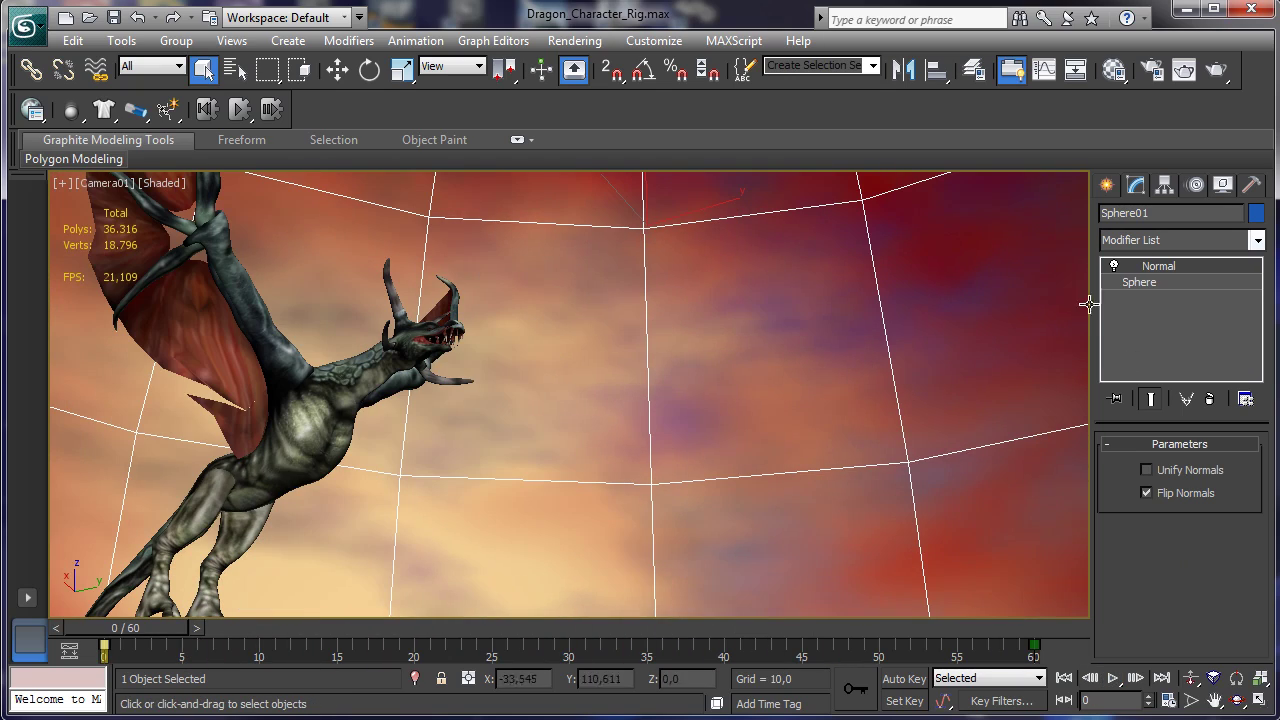
# Step: Insert a Turn To gPoly modifier between TurboSmooth and Skin on the Dragon, return to Skin and select the background sphere
pyautogui.click(307, 416)
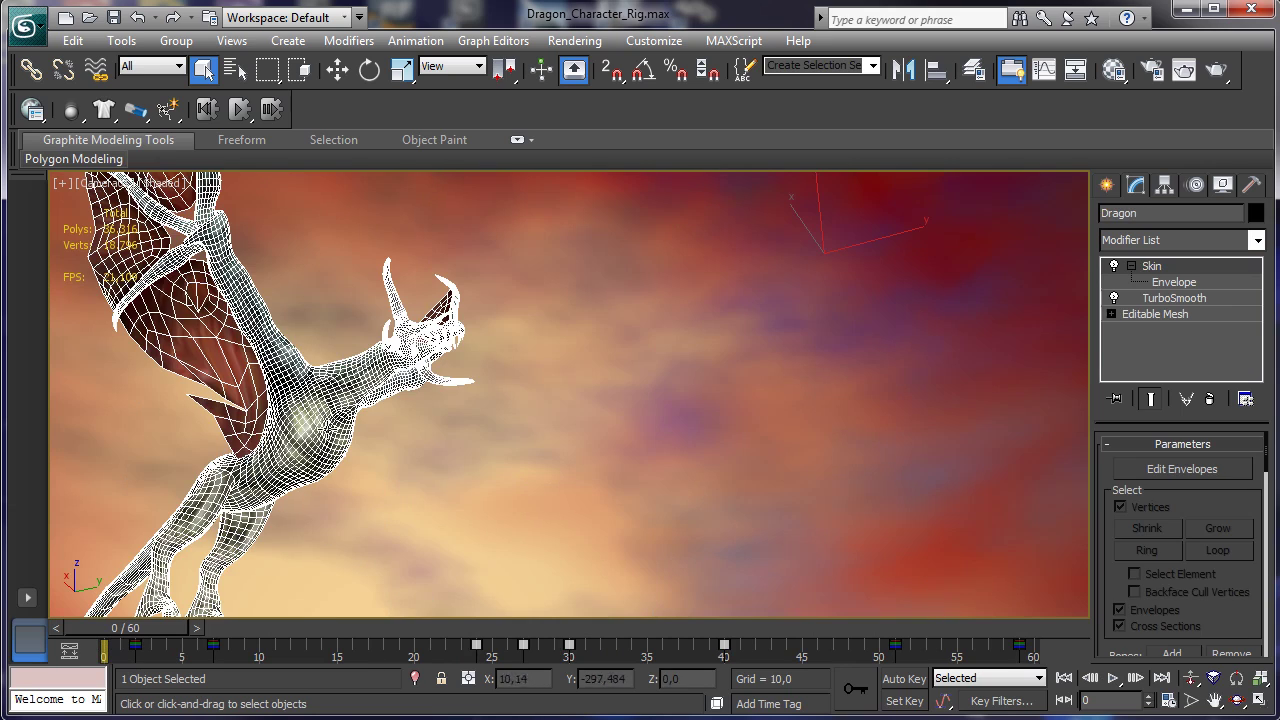
pyautogui.click(1178, 300)
pyautogui.click(733, 425)
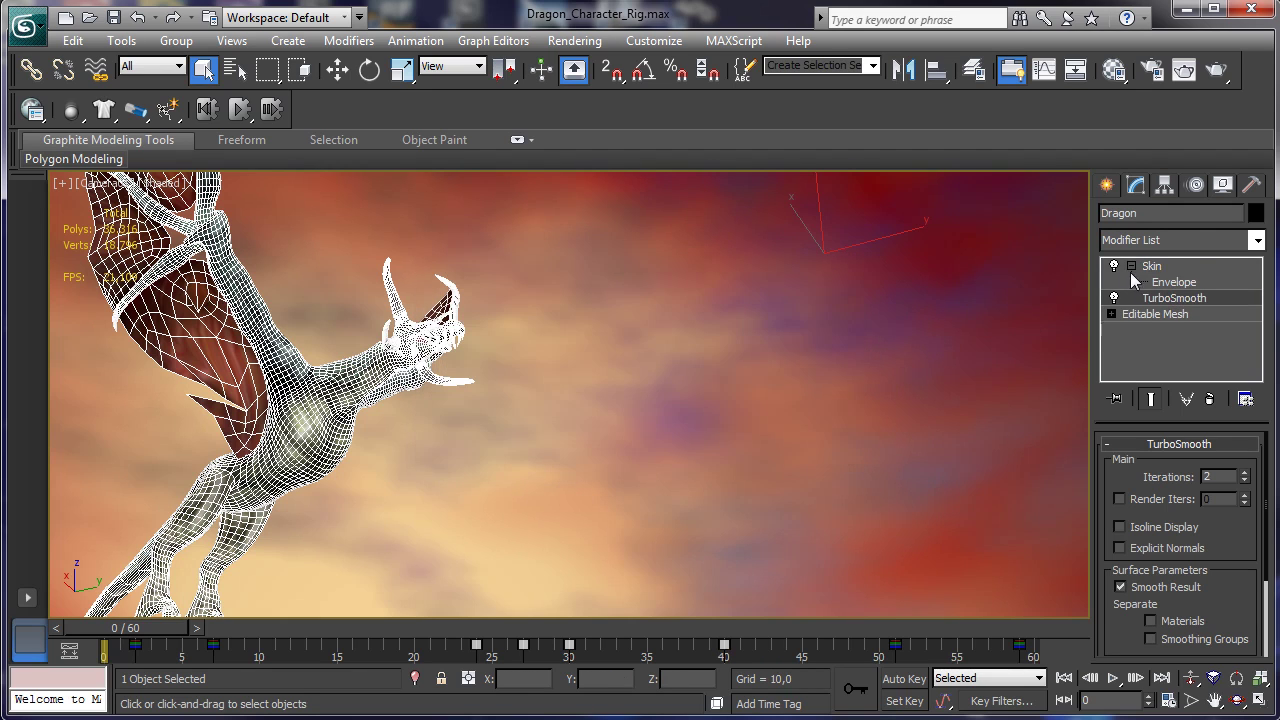
pyautogui.click(1257, 240)
pyautogui.scroll(-6, 1268, 580)
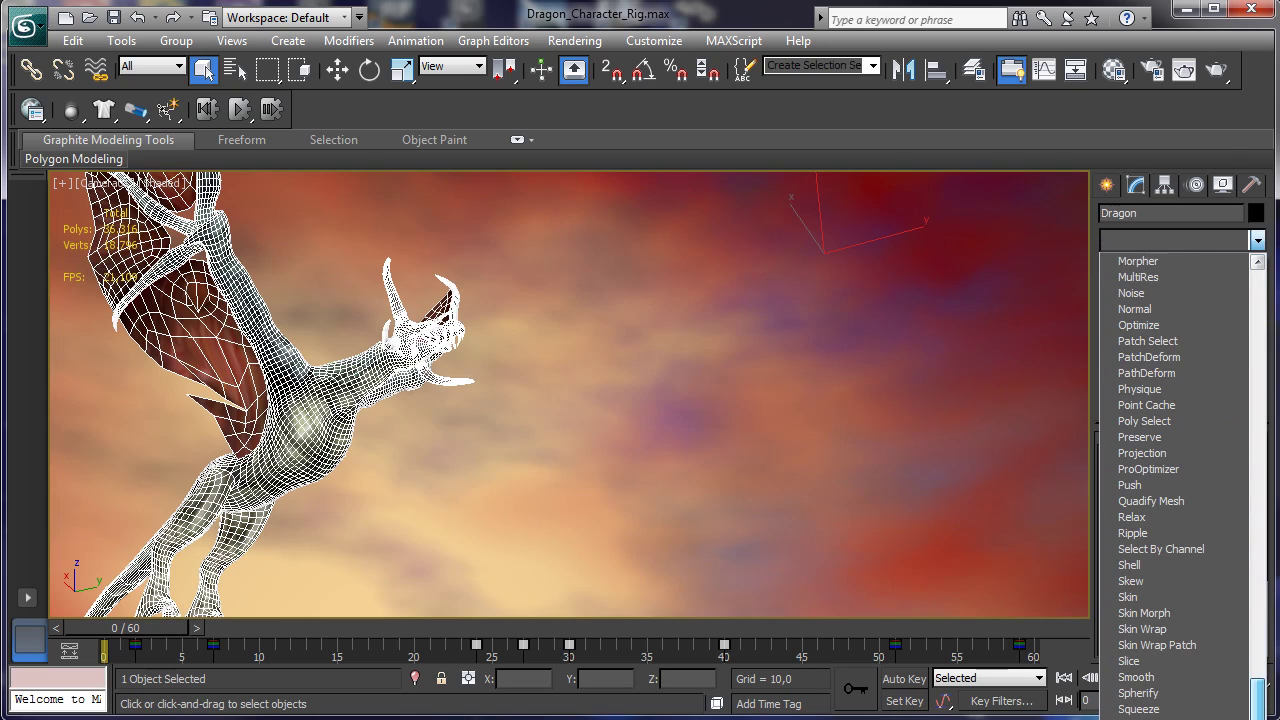
pyautogui.click(1140, 593)
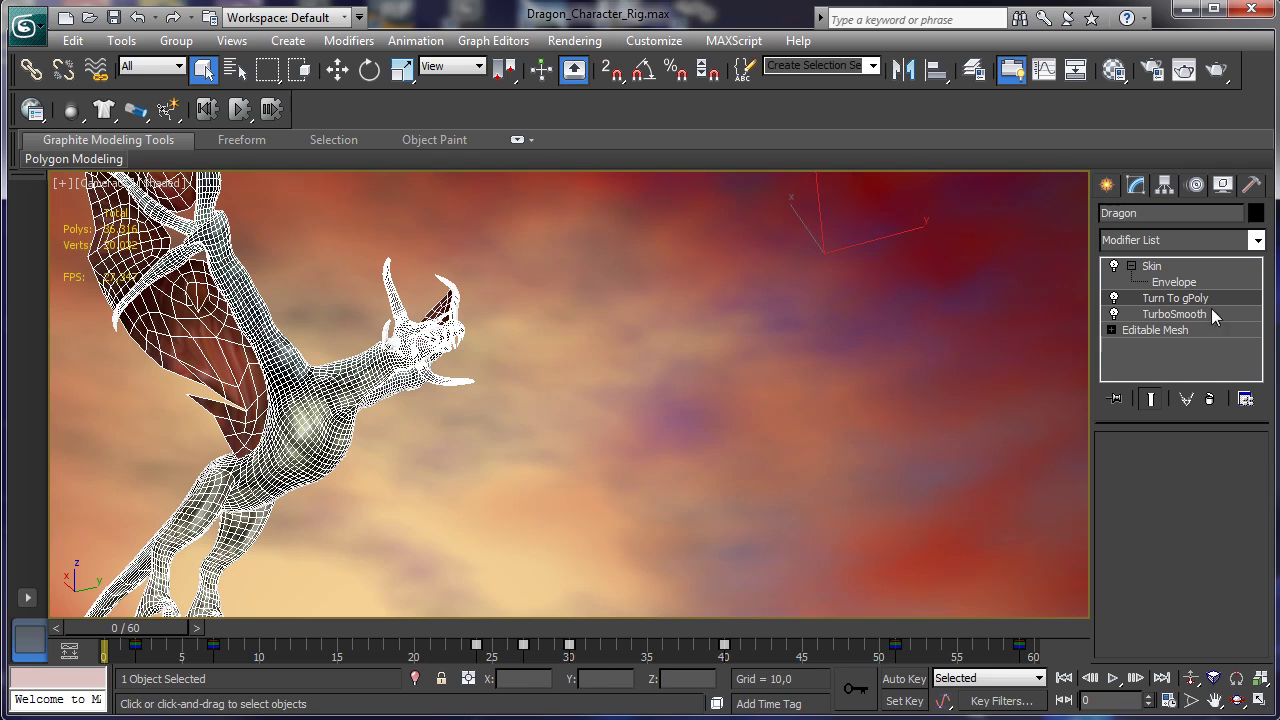
pyautogui.click(1174, 268)
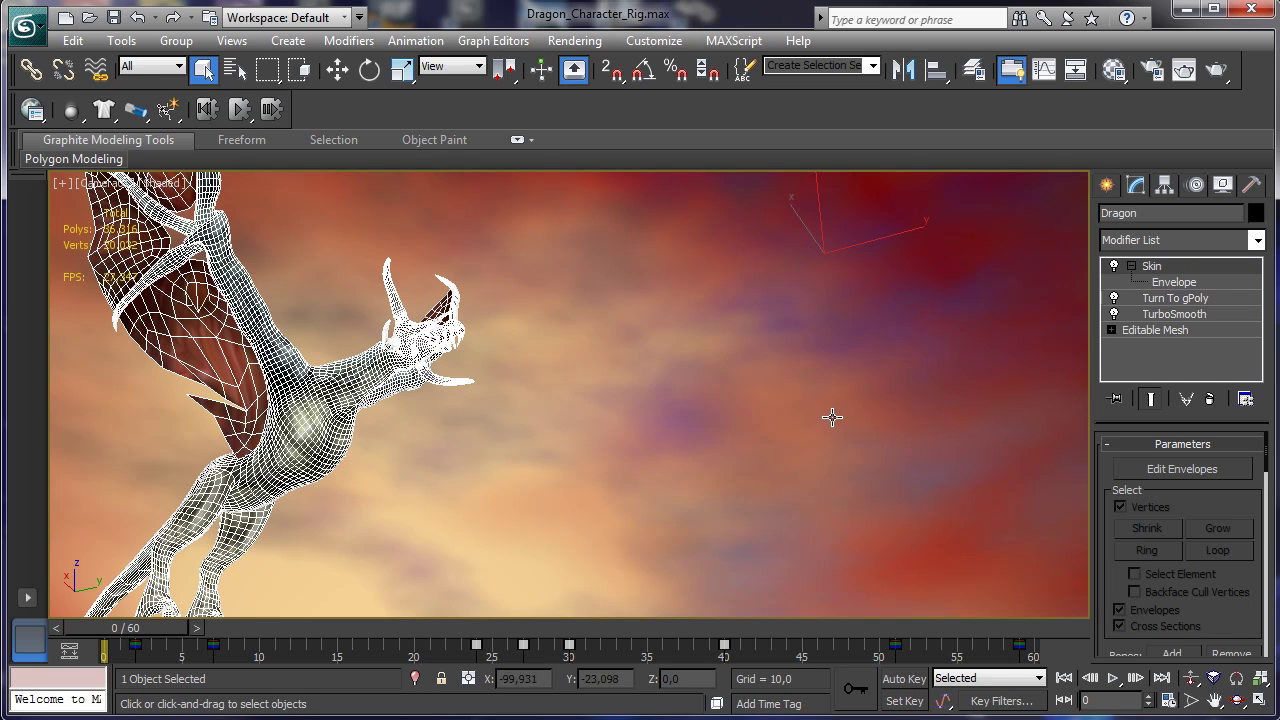
pyautogui.click(843, 459)
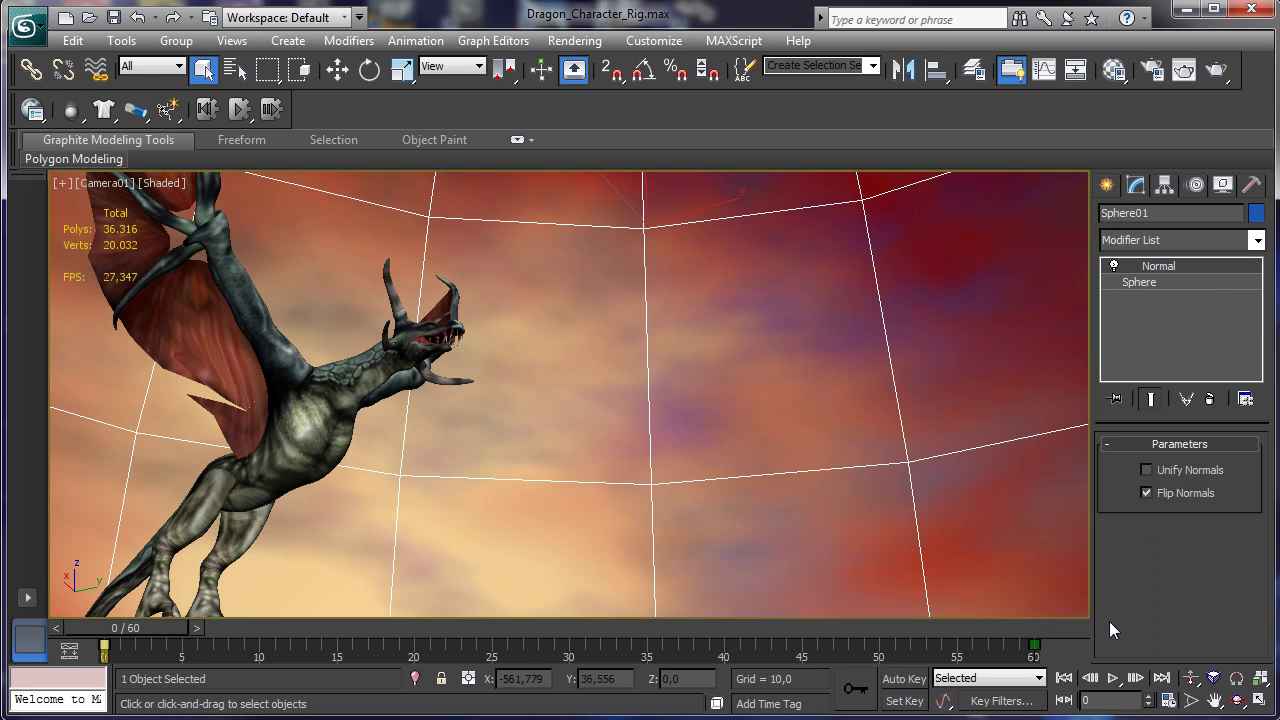
# Step: Play the animation with Turn To gPoly applied to compare its frame rate and go back to frame 0
pyautogui.click(1113, 679)
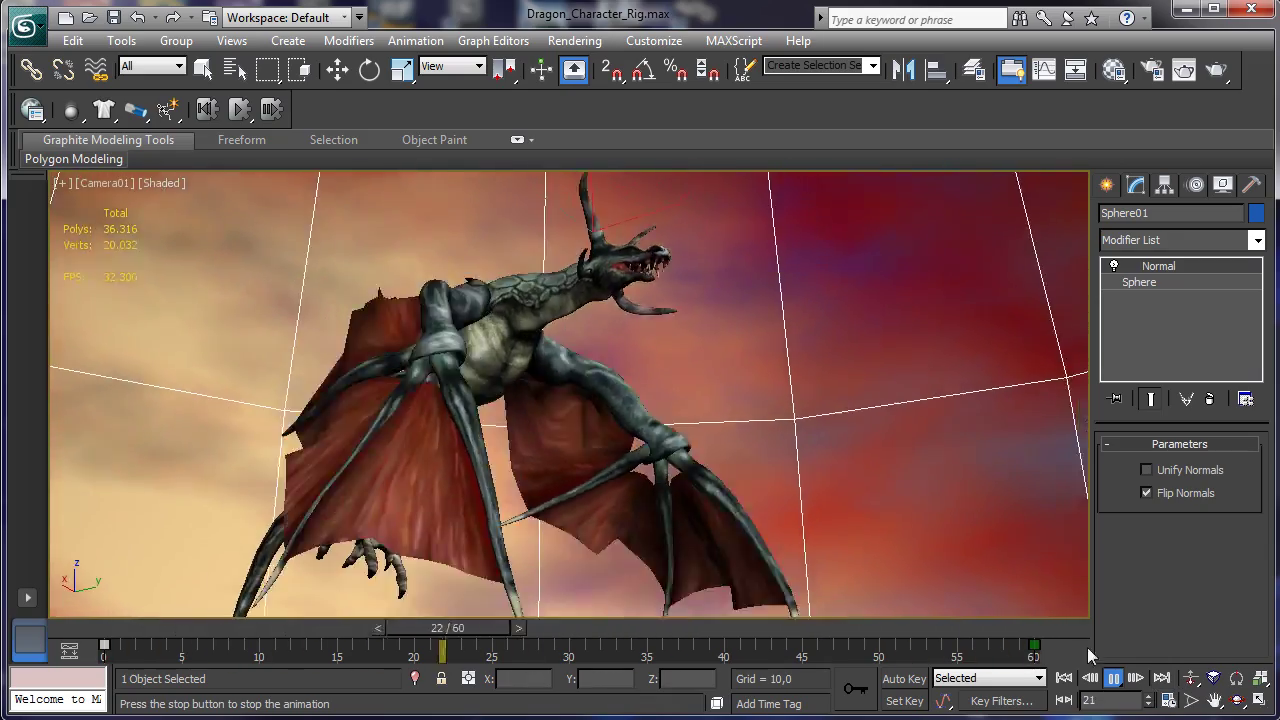
pyautogui.click(1113, 678)
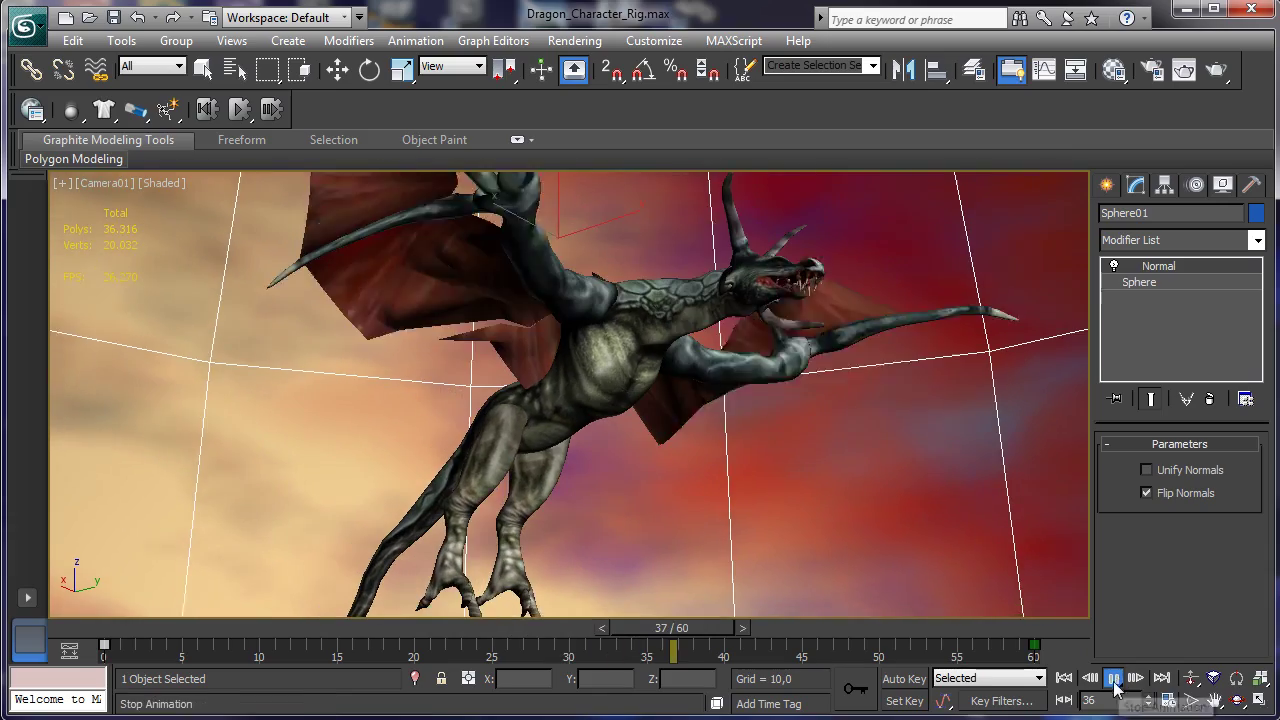
pyautogui.moveTo(644, 628); pyautogui.dragTo(105, 622)
pyautogui.press('q')
# Step: Try to convert the Dragon to a Deformable gPoly from its Turn To gPoly level
pyautogui.click(300, 420)
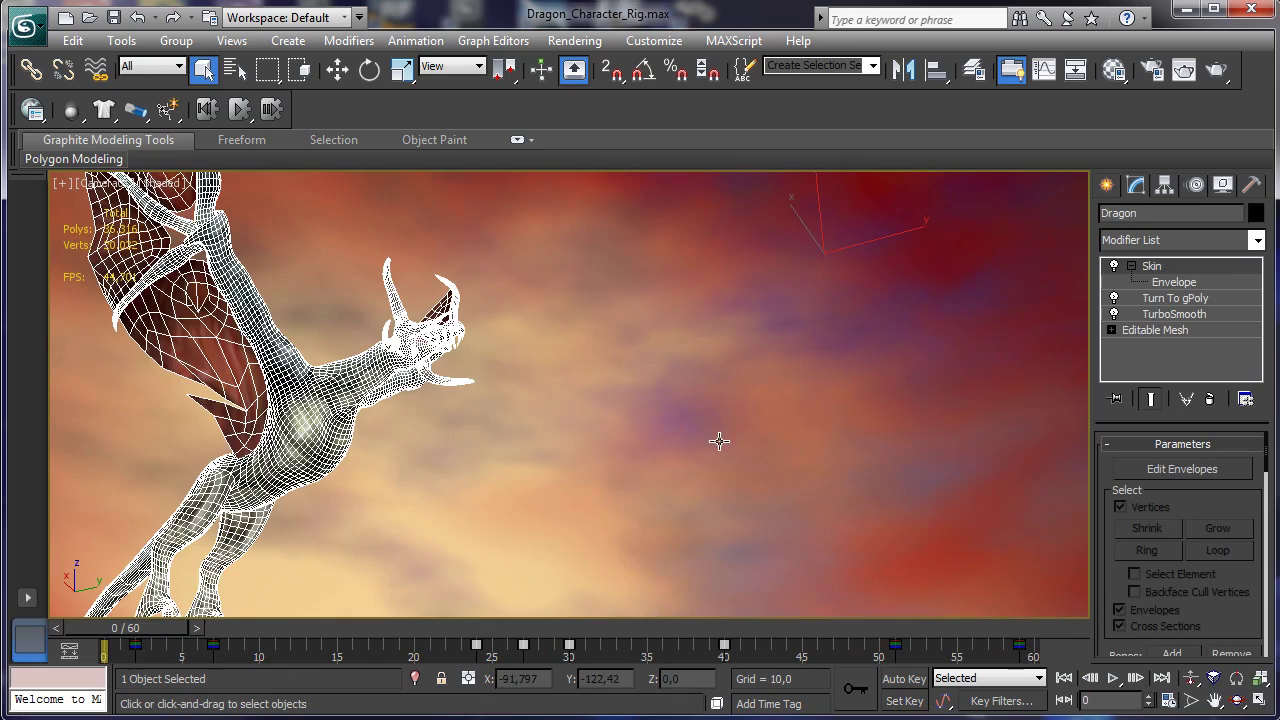
pyautogui.click(1175, 314)
pyautogui.click(776, 421)
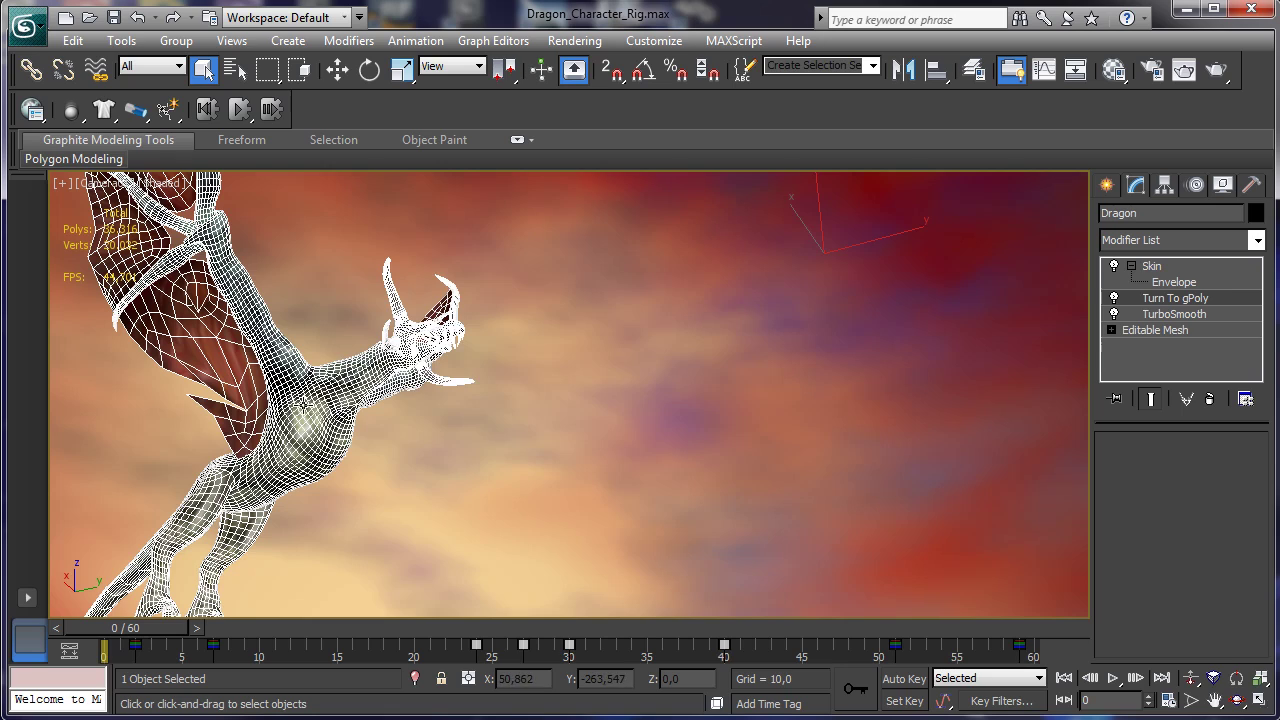
pyautogui.rightClick(306, 402)
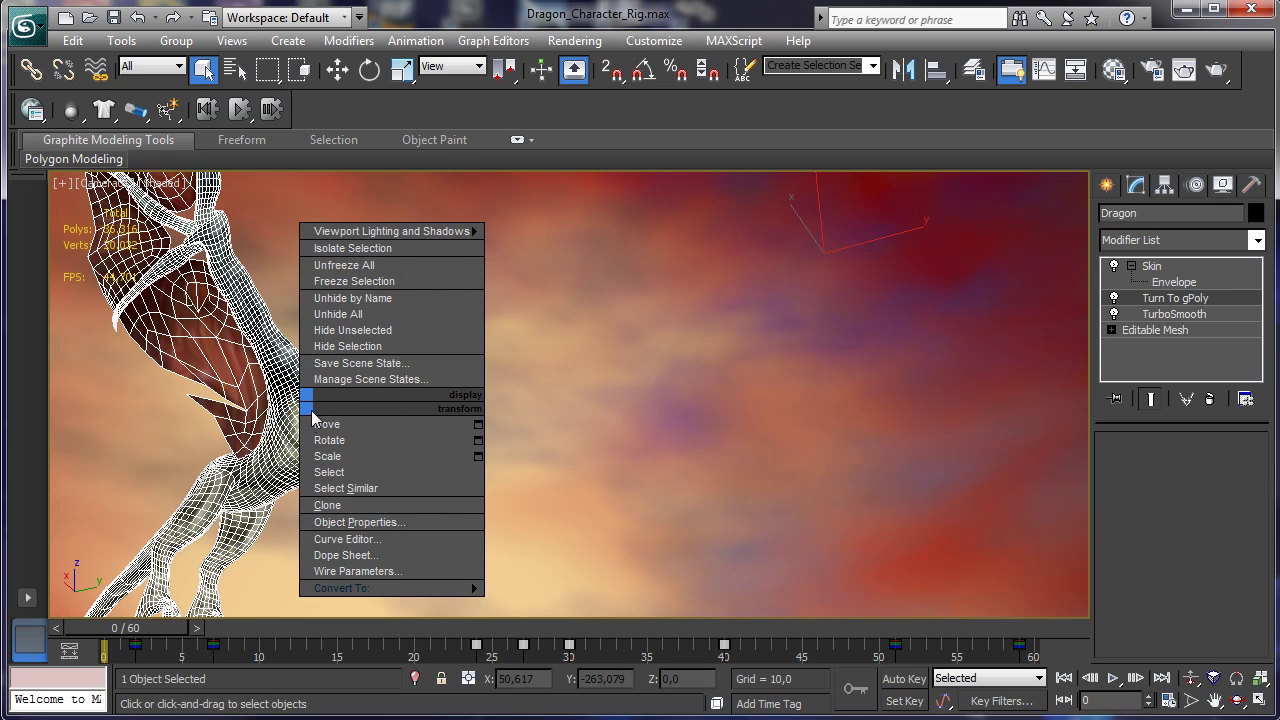
pyautogui.moveTo(365, 590)
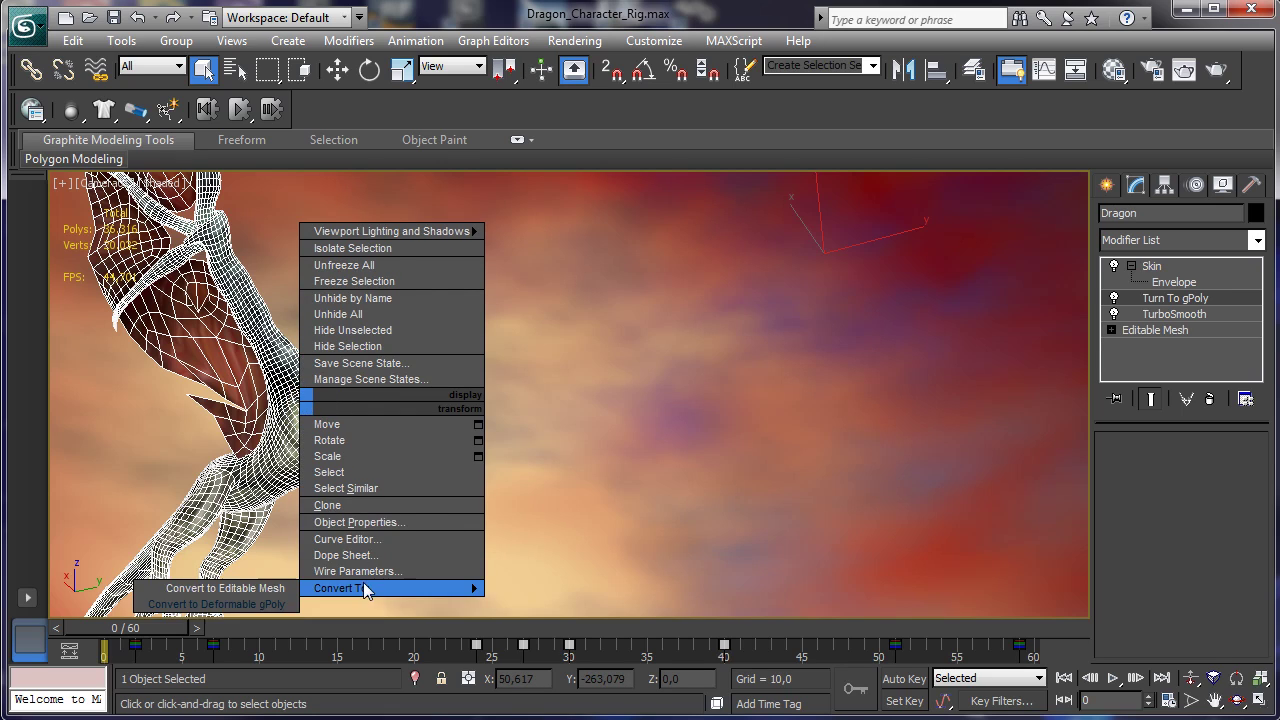
pyautogui.click(262, 604)
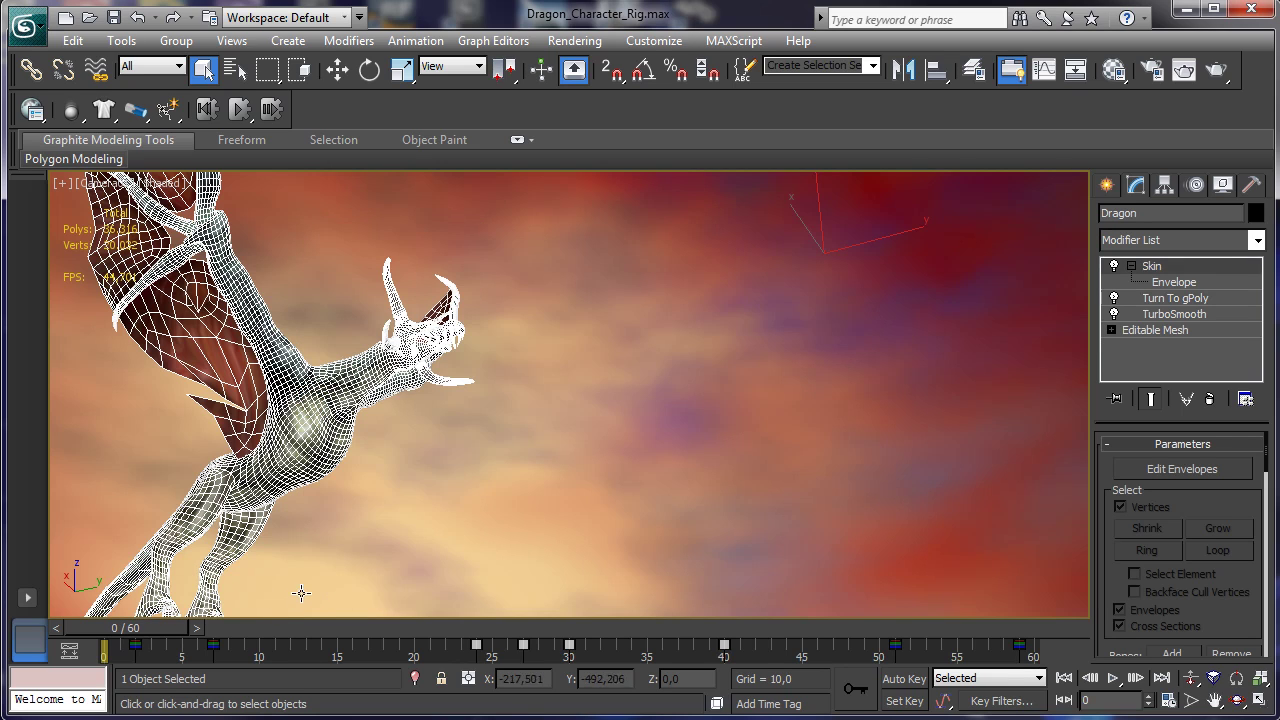
# Step: Delete the Turn To gPoly modifier from the Dragon's modifier stack
pyautogui.click(1182, 298)
pyautogui.click(722, 425)
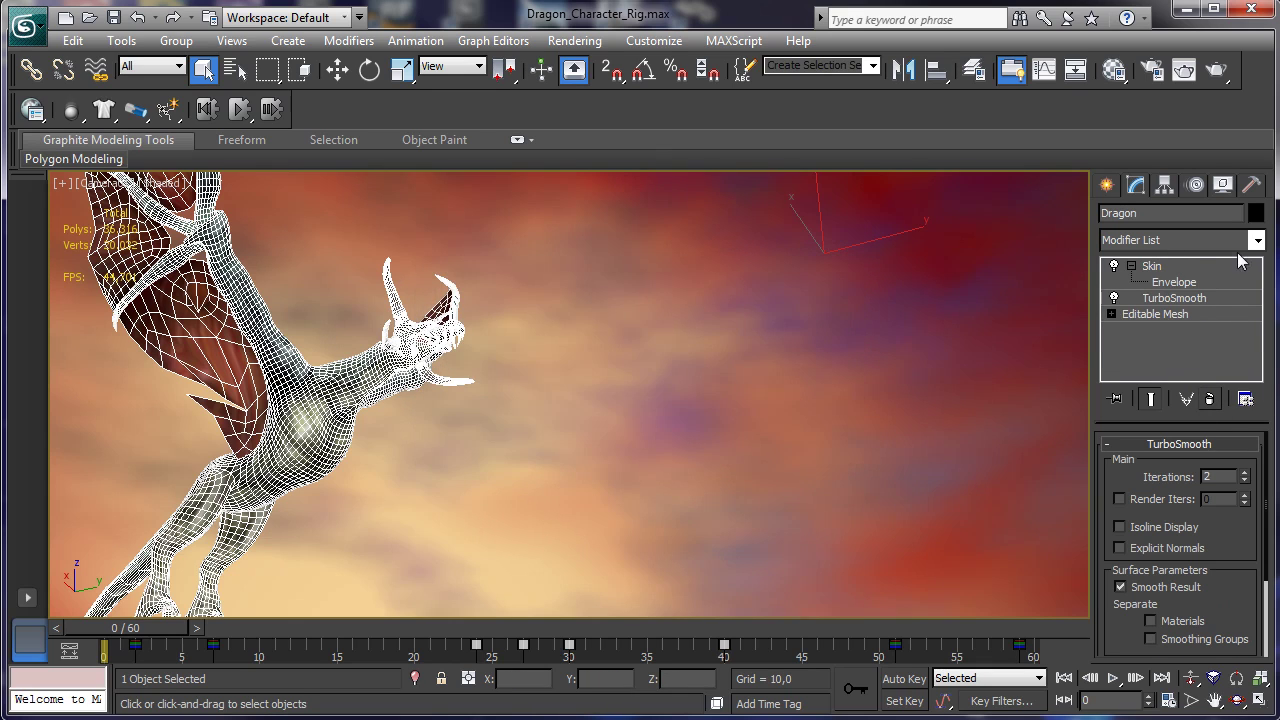
pyautogui.click(1152, 266)
pyautogui.click(1174, 282)
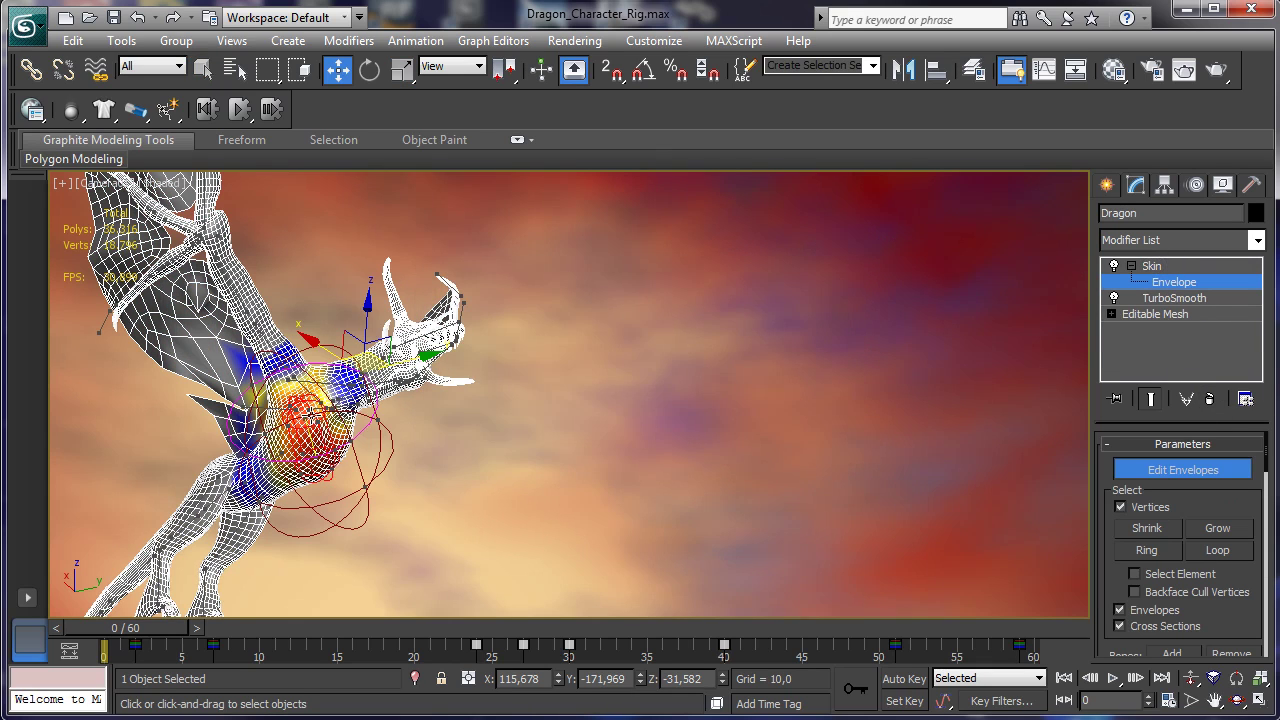
pyautogui.rightClick(308, 408)
pyautogui.click(1176, 282)
pyautogui.click(1153, 267)
# Step: Convert the whole Dragon object to a Deformable gPoly
pyautogui.rightClick(306, 410)
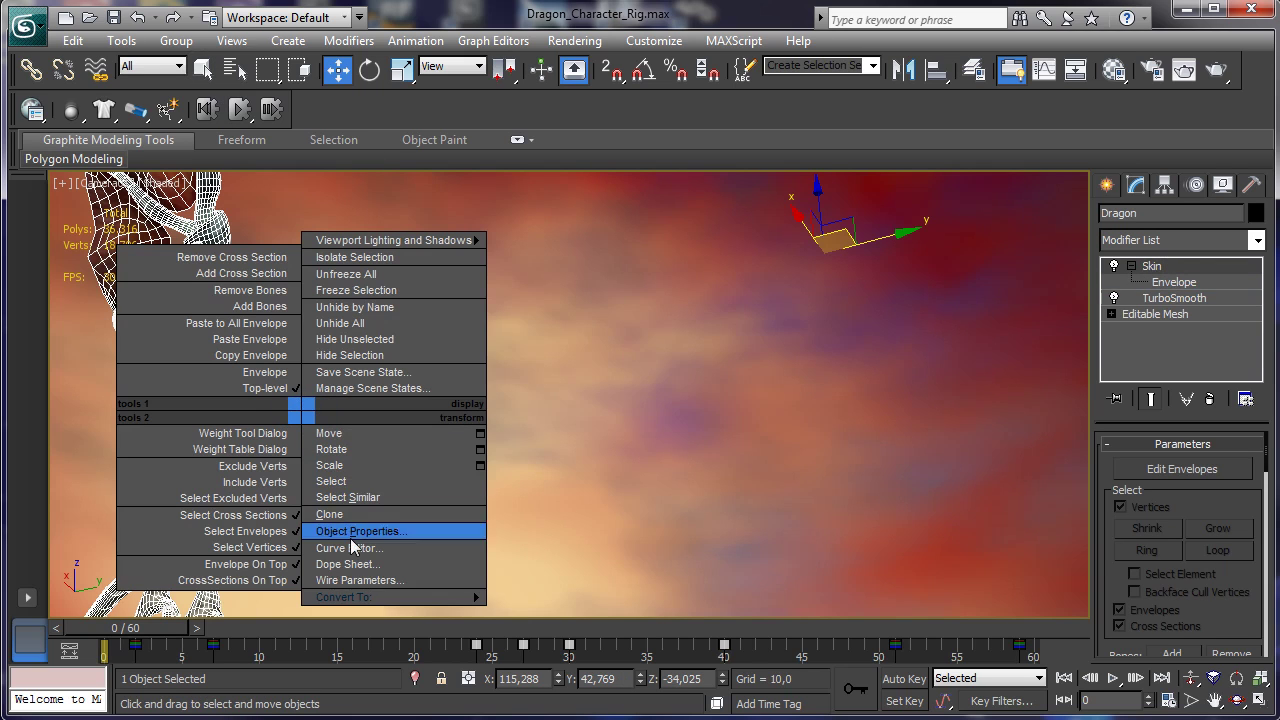
pyautogui.moveTo(400, 597)
pyautogui.click(258, 629)
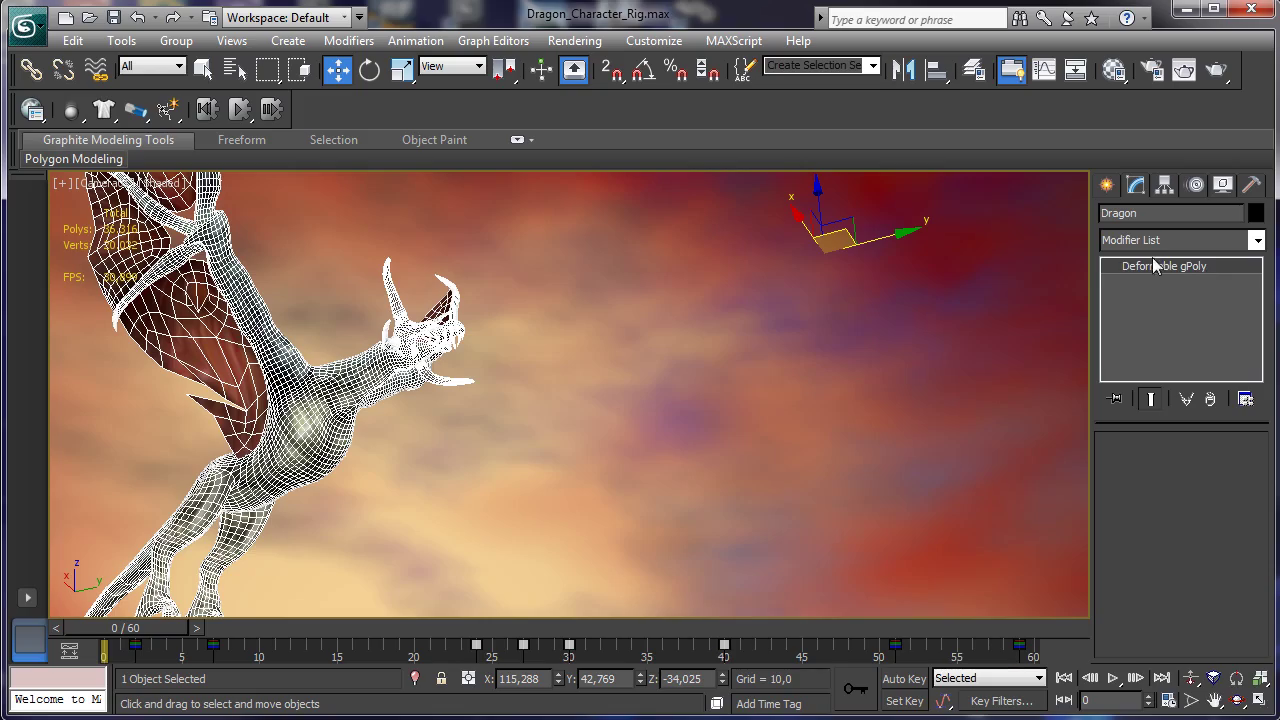
# Step: Play the Deformable gPoly dragon's animation to check its frame rate and return to frame 0
pyautogui.click(1110, 678)
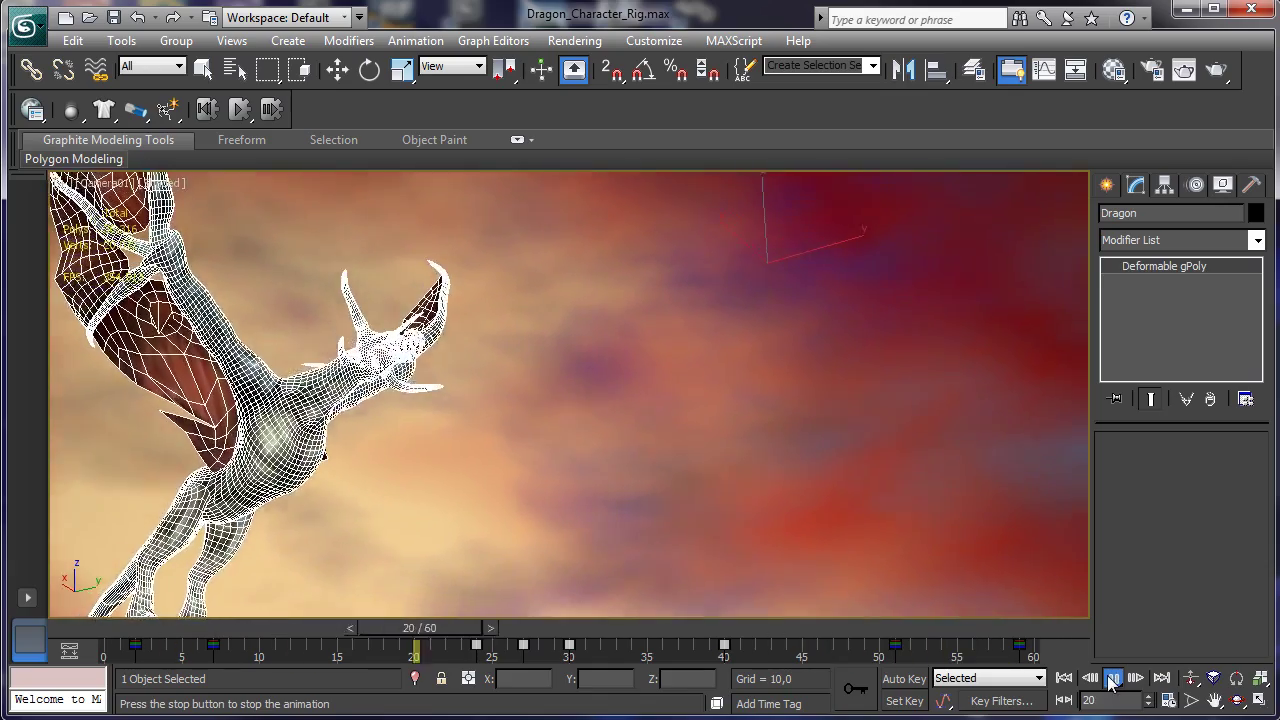
pyautogui.click(686, 630)
pyautogui.moveTo(570, 628); pyautogui.dragTo(100, 628)
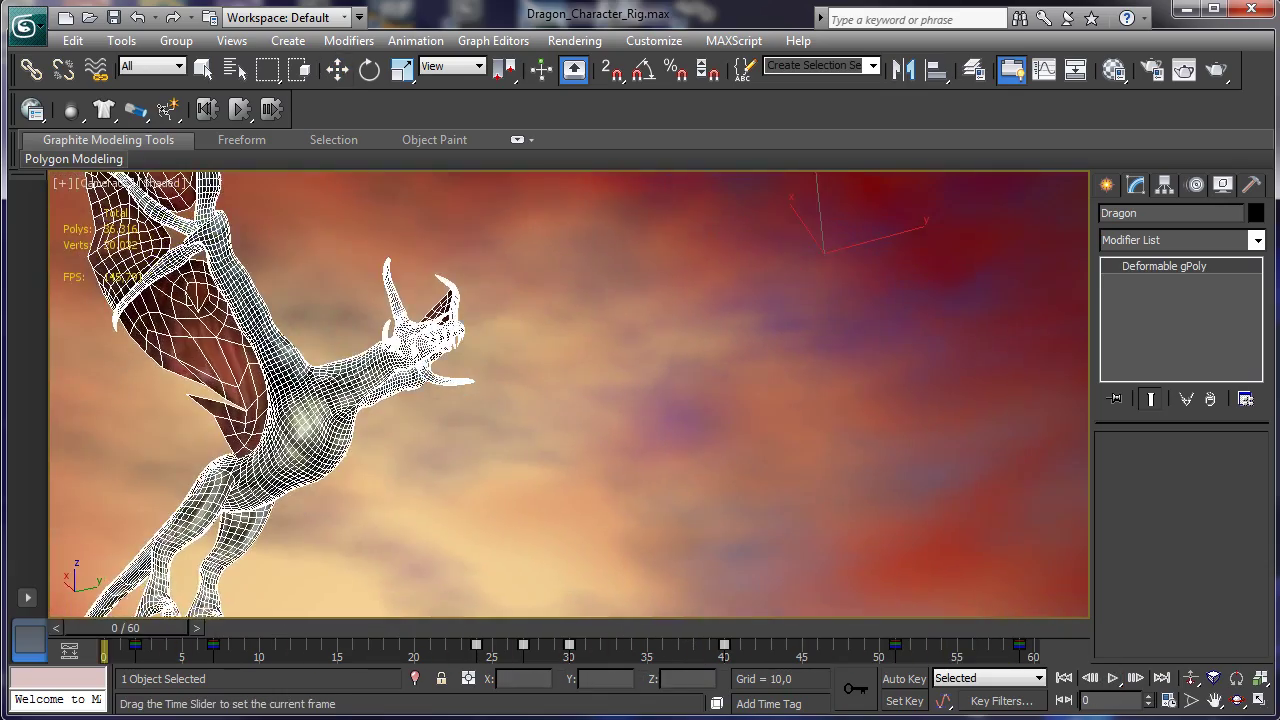
# Step: Add a Bend modifier on top of the dragon's Deformable gPoly and set its angle to 70
pyautogui.click(1262, 247)
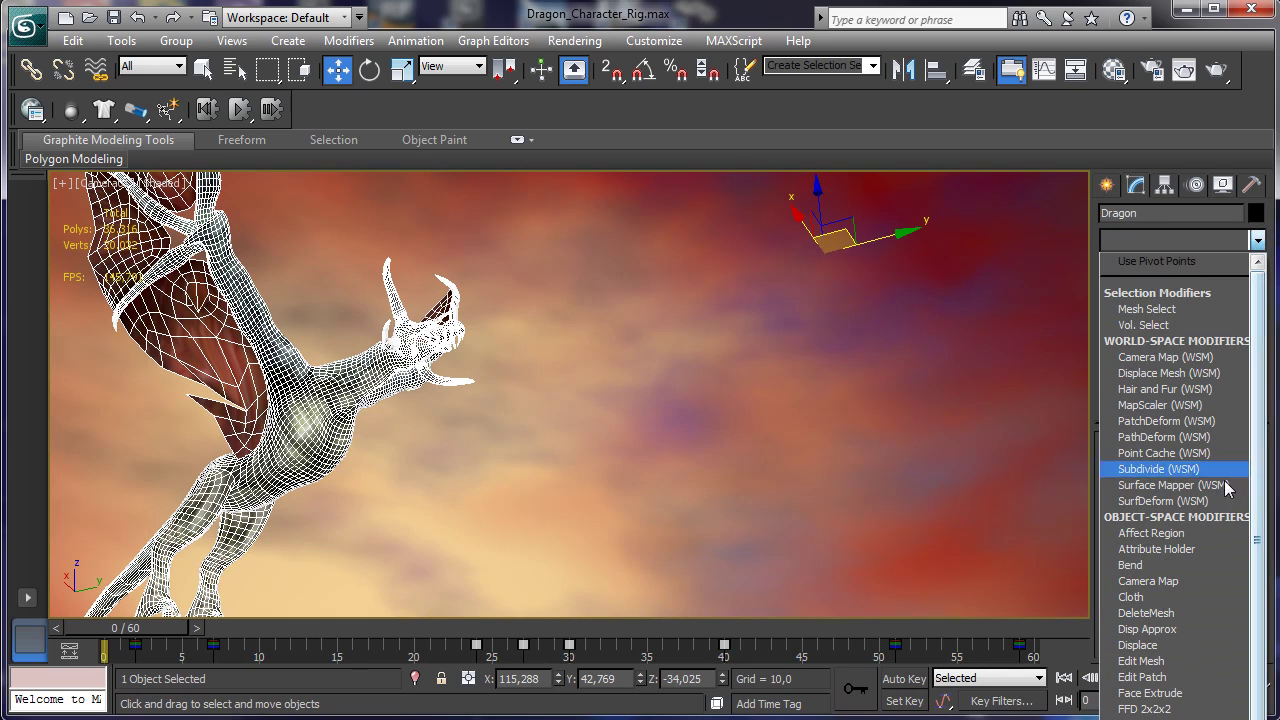
pyautogui.click(1185, 565)
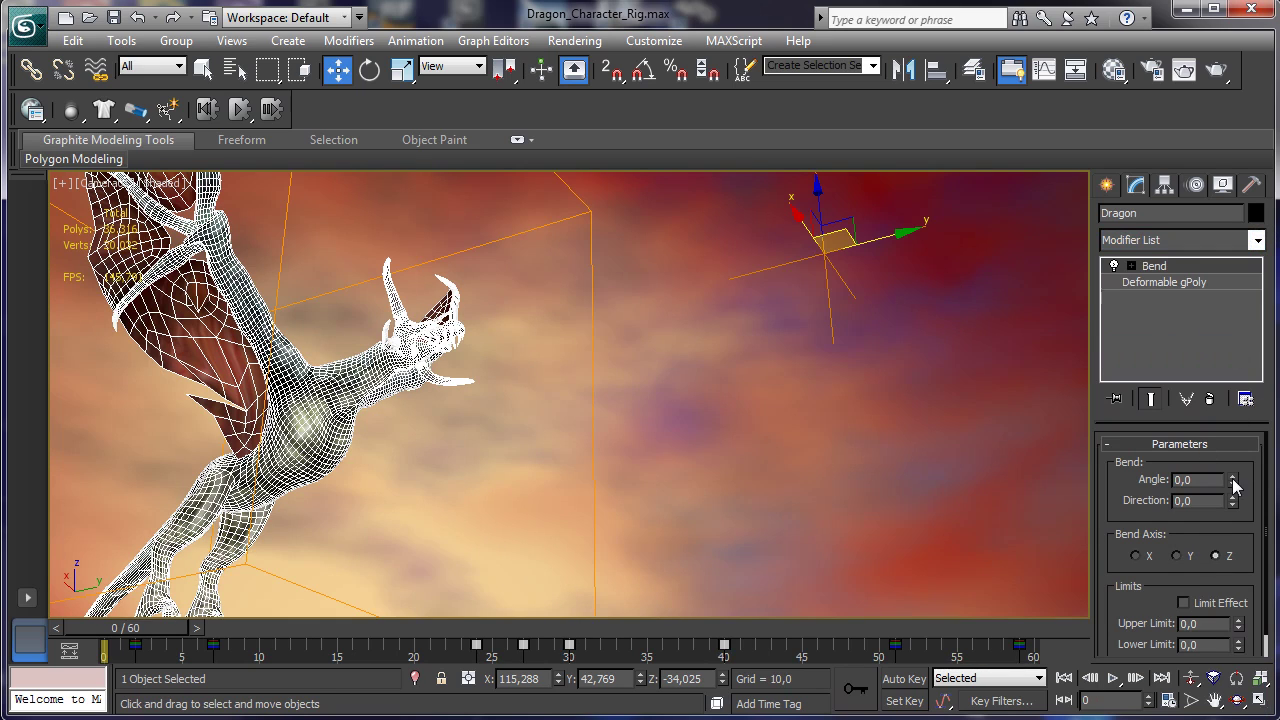
pyautogui.moveTo(1236, 485); pyautogui.dragTo(1063, 393)
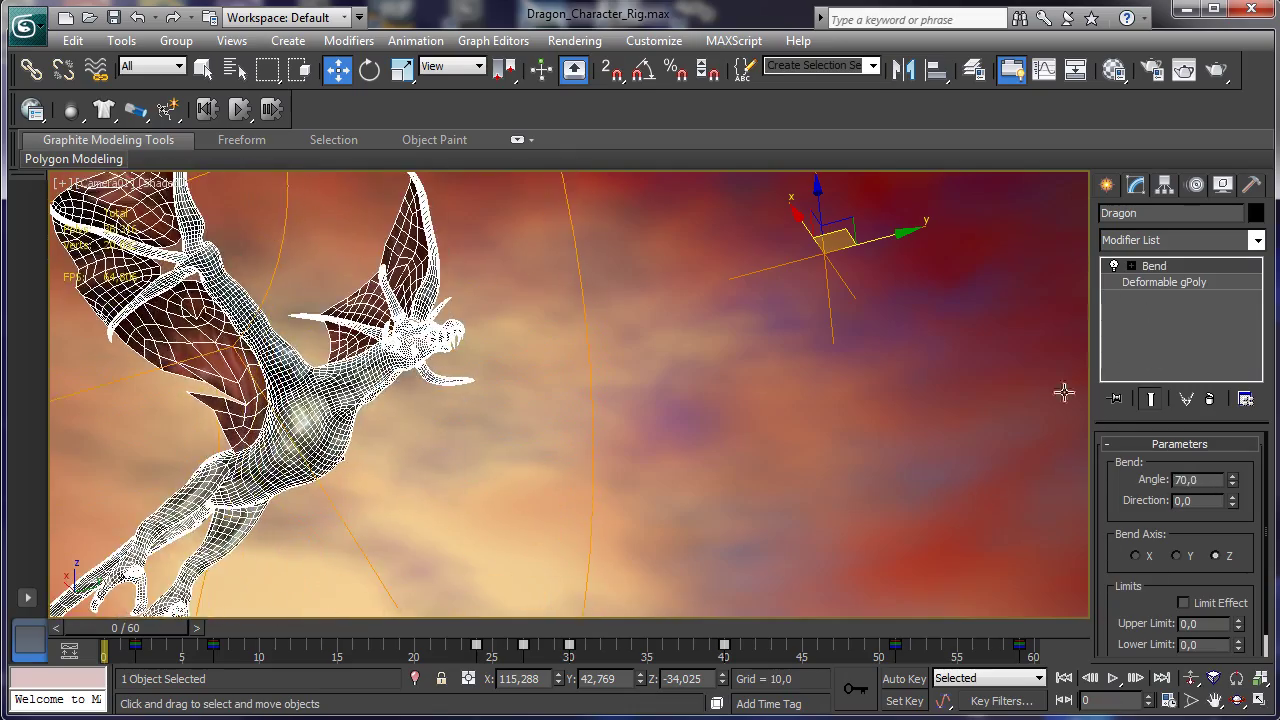
# Step: Turn on Auto Key and key the Bend angle at -244.5 on frame 41
pyautogui.click(904, 678)
pyautogui.moveTo(592, 628); pyautogui.dragTo(741, 628)
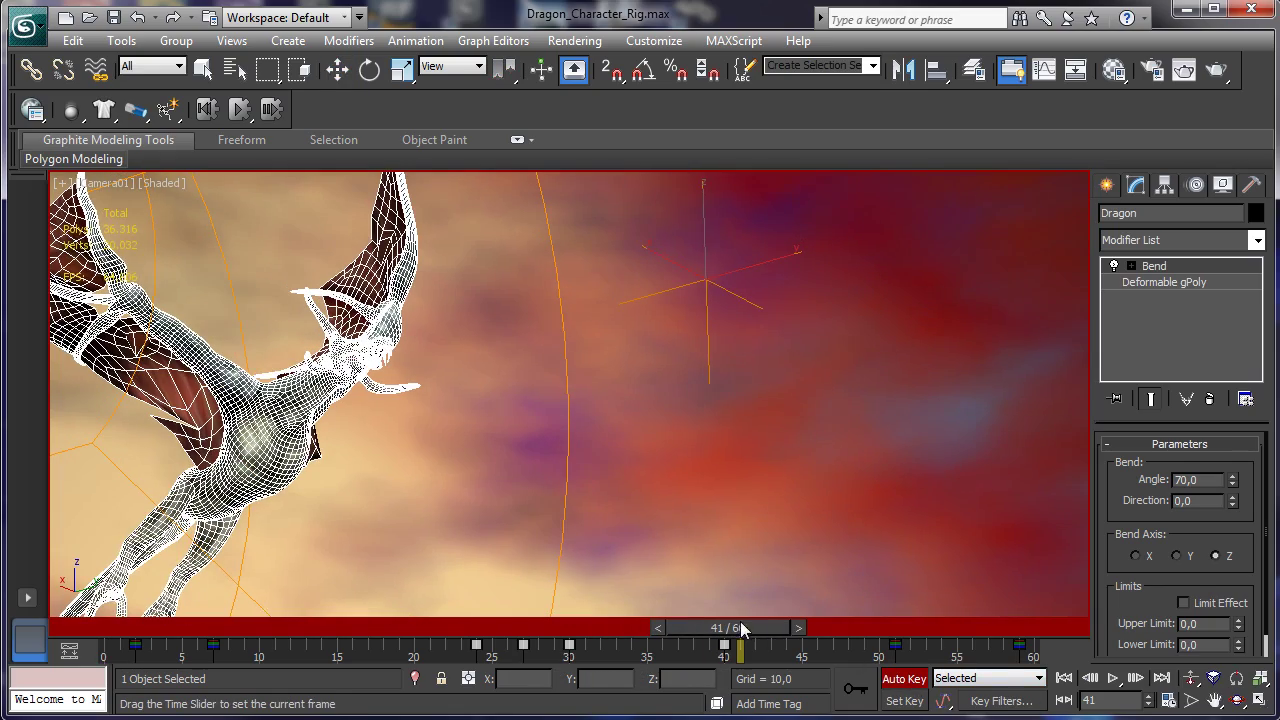
pyautogui.press('w')
pyautogui.moveTo(1236, 481); pyautogui.dragTo(855, 612)
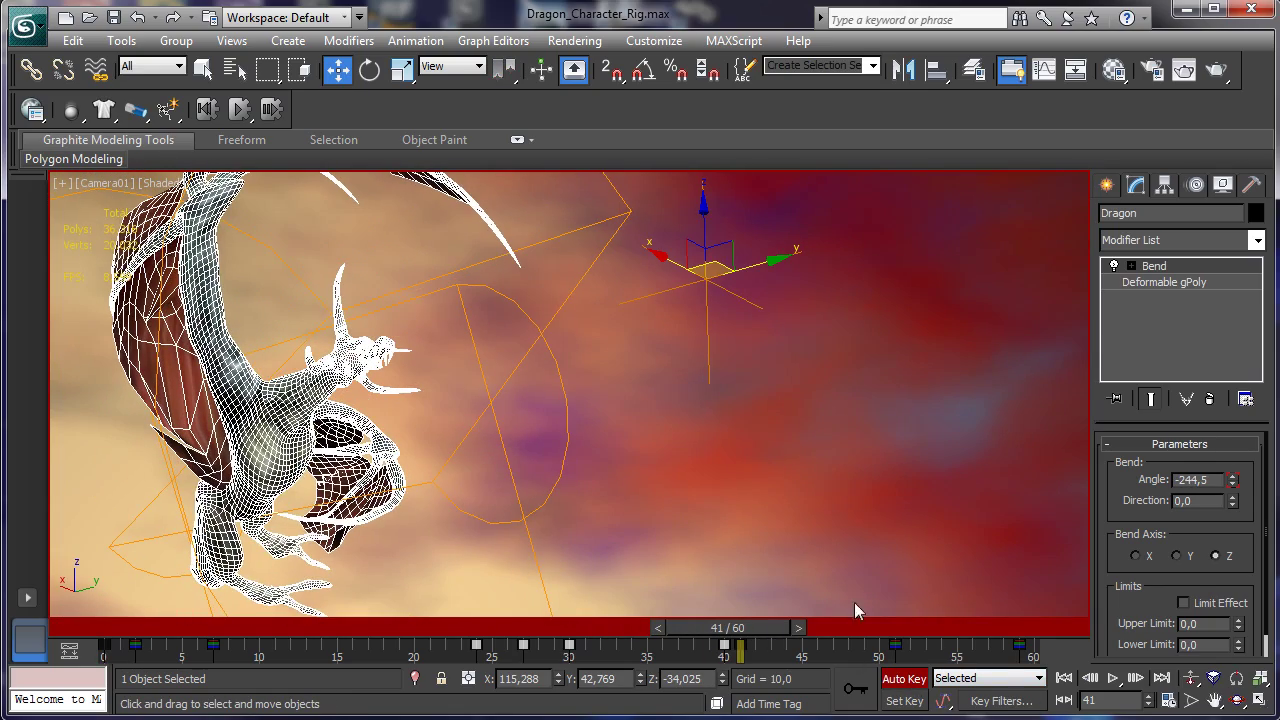
# Step: Key a higher Bend angle on frame 60, and end automatic keying back at frame 0
pyautogui.moveTo(728, 640); pyautogui.dragTo(1007, 628)
pyautogui.moveTo(1236, 484); pyautogui.dragTo(1200, 37)
pyautogui.click(1063, 678)
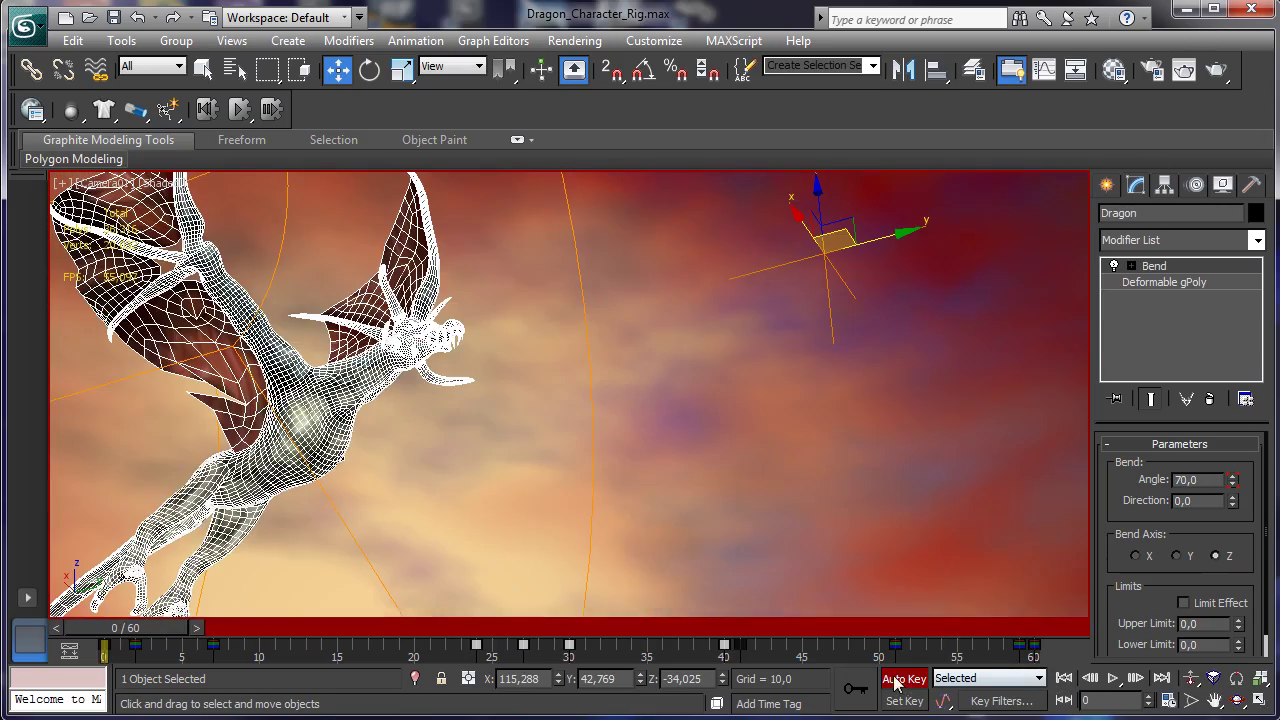
pyautogui.click(904, 678)
# Step: Play the animated bend twice from frame 0 with the background sphere selected to check the frame rate, stopping at frame 31
pyautogui.click(1113, 678)
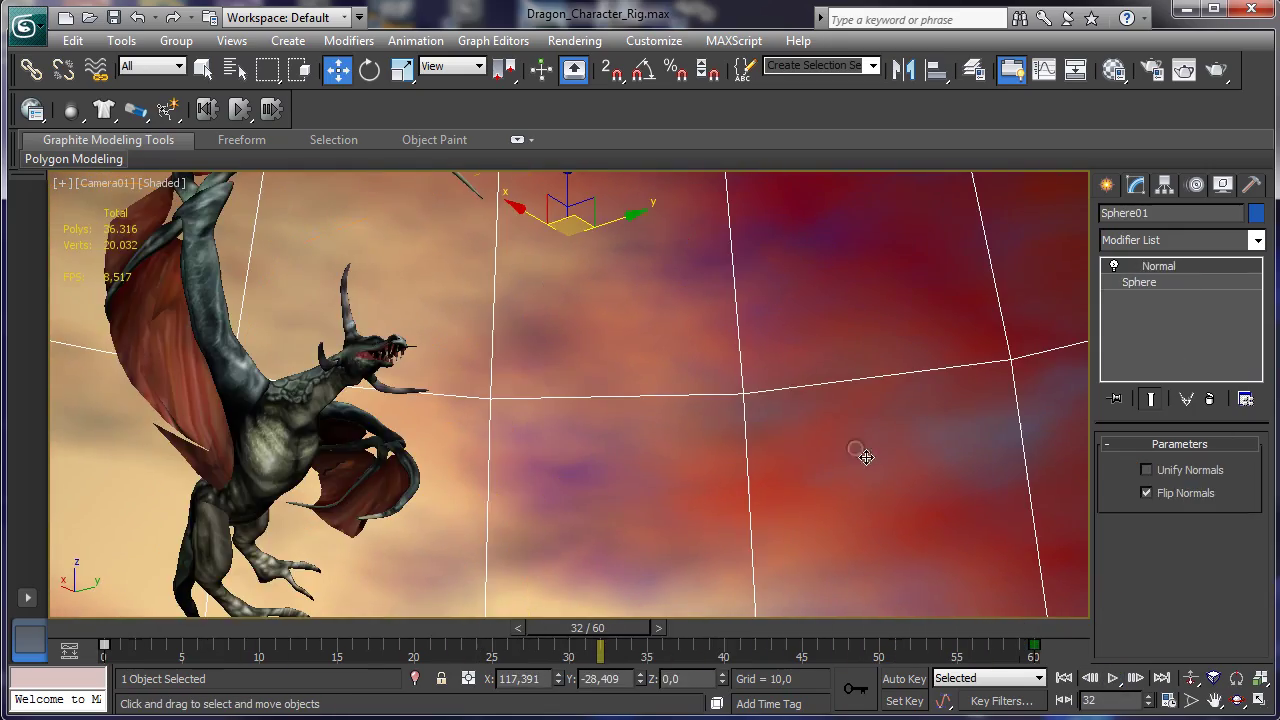
pyautogui.click(1064, 678)
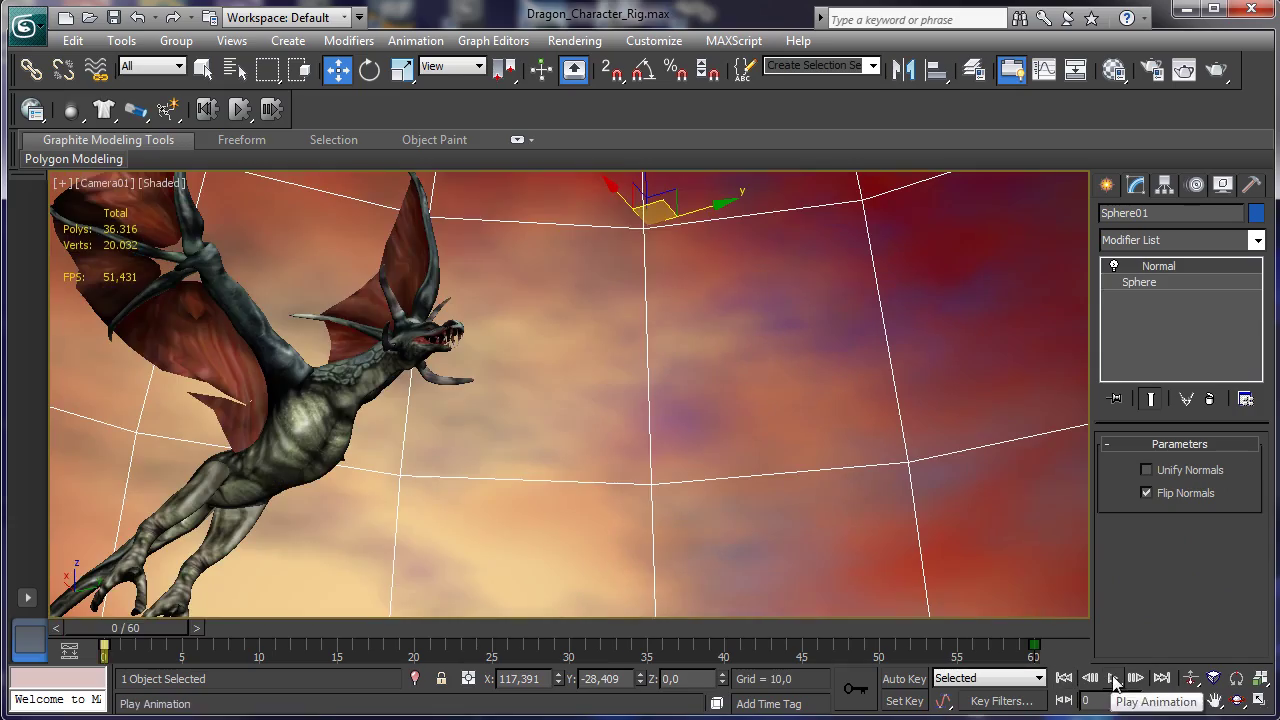
pyautogui.click(1104, 680)
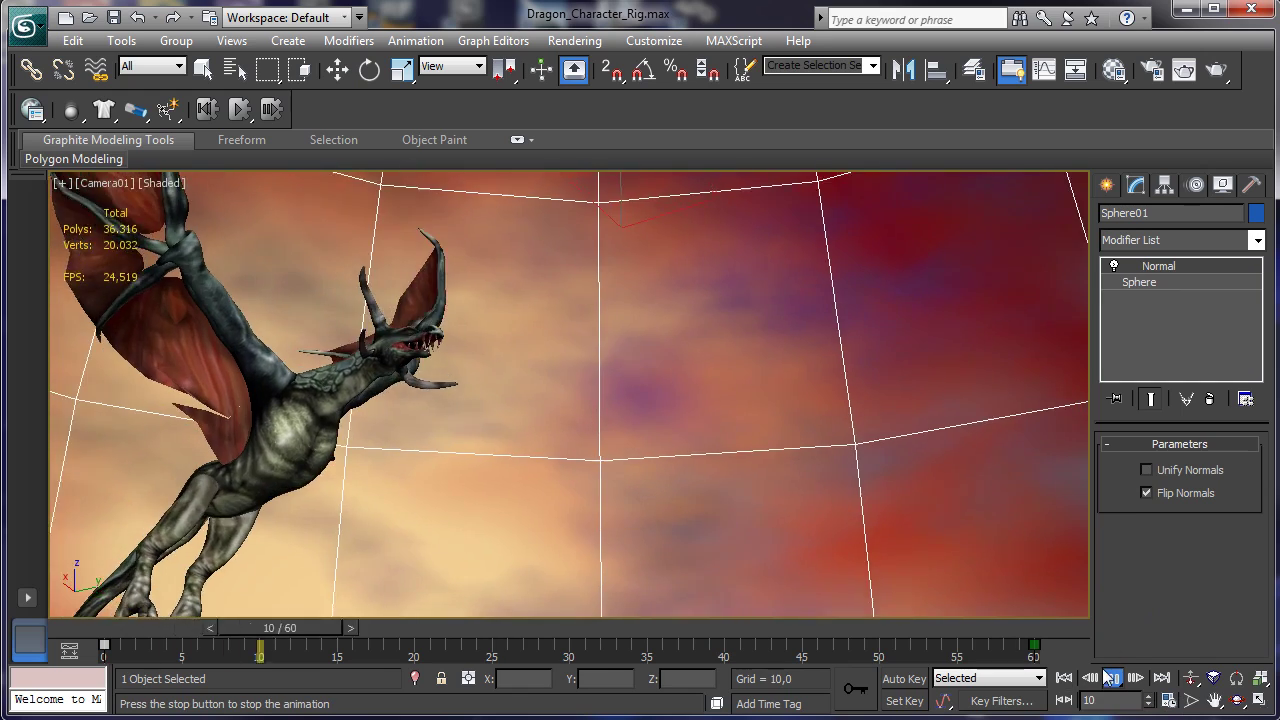
pyautogui.click(1110, 679)
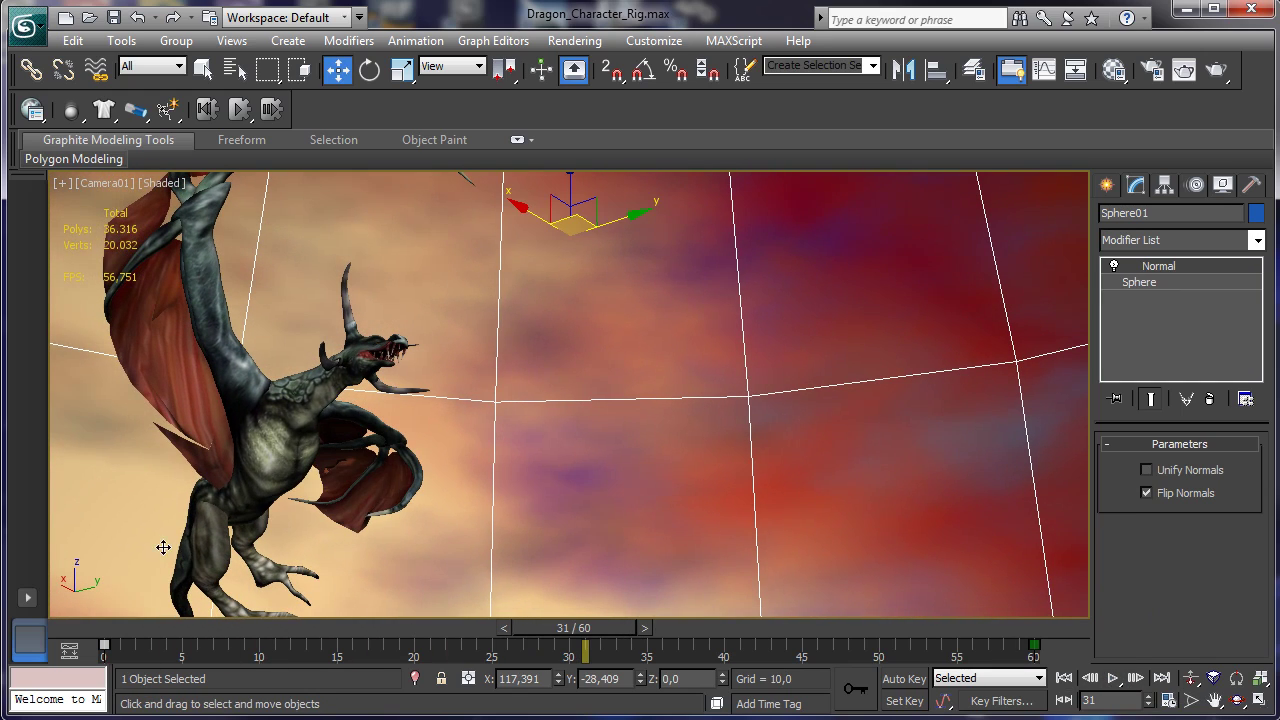